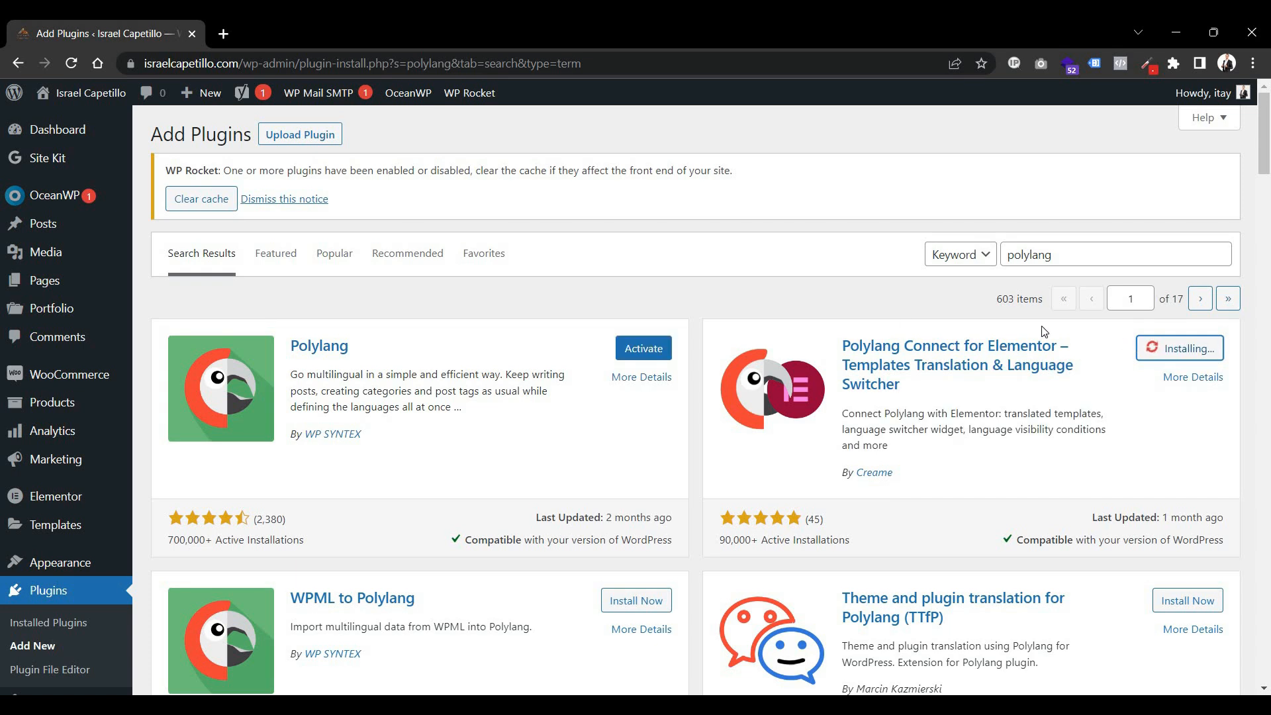
# Activate the Polylang and Polylang Connect for Elementor plugins.
pyautogui.click(658, 350)
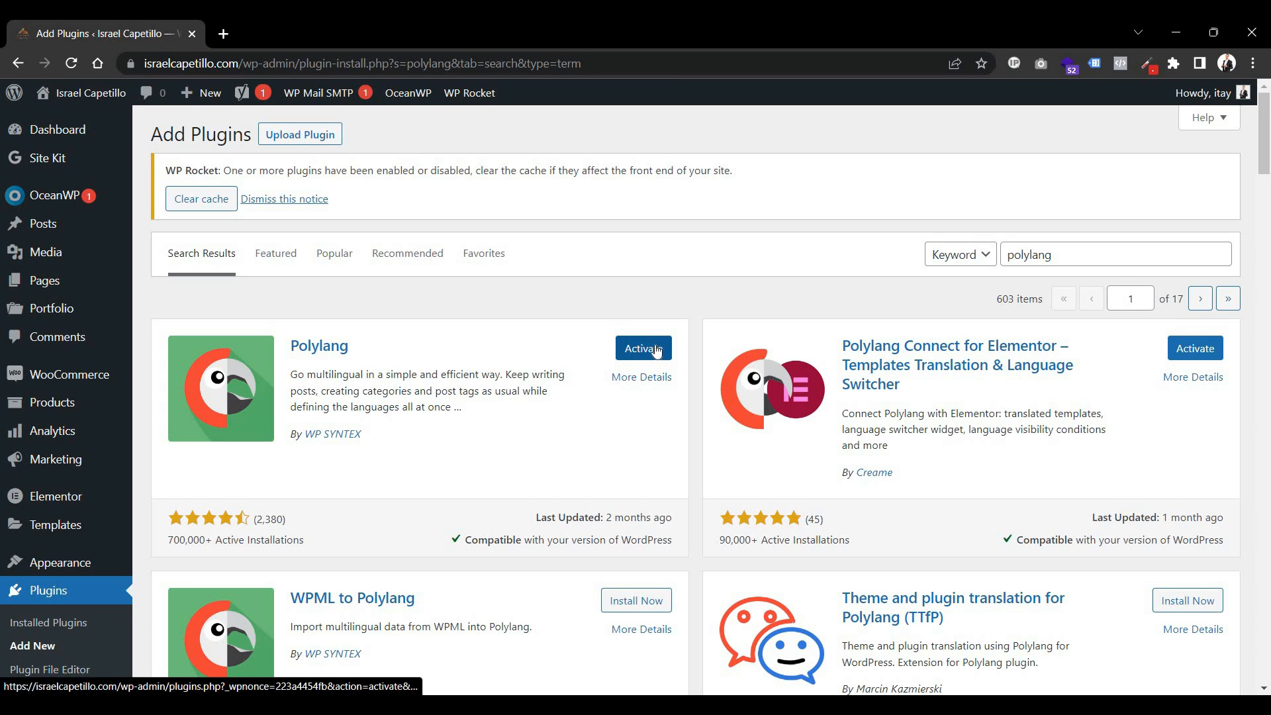
pyautogui.click(1182, 354)
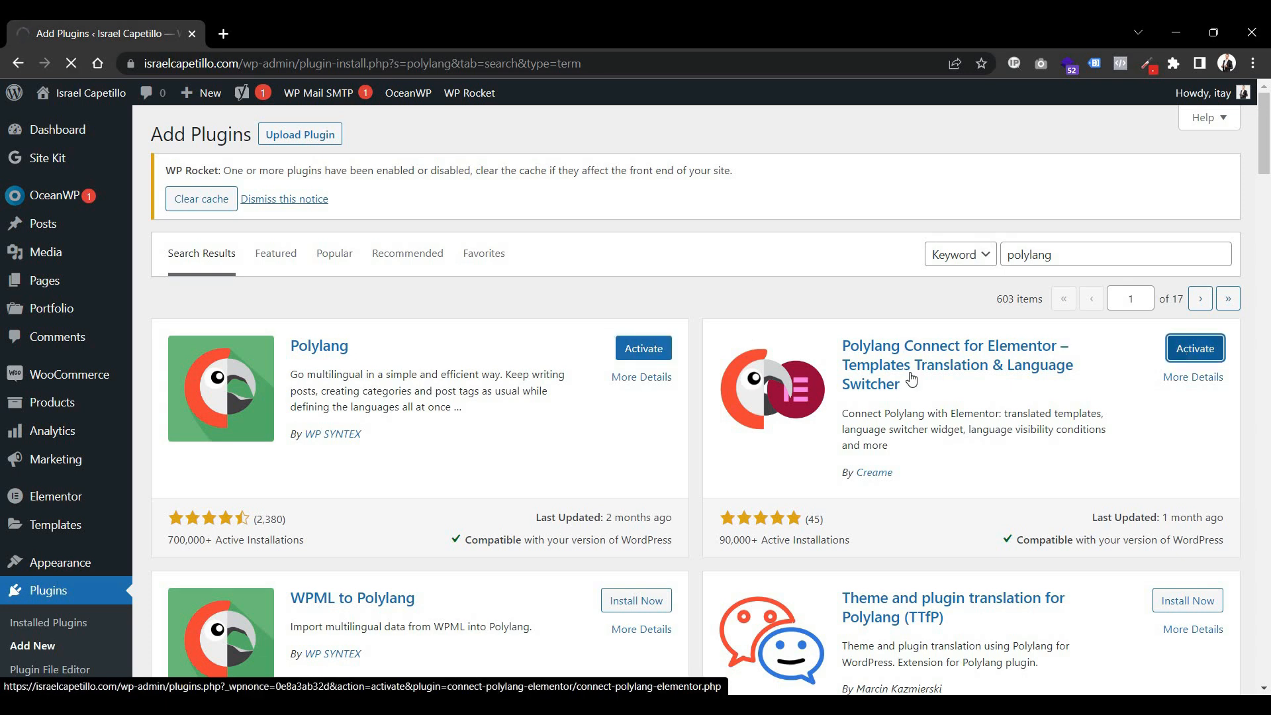
pyautogui.scroll(-10, 217, 358)
pyautogui.scroll(-12, 217, 358)
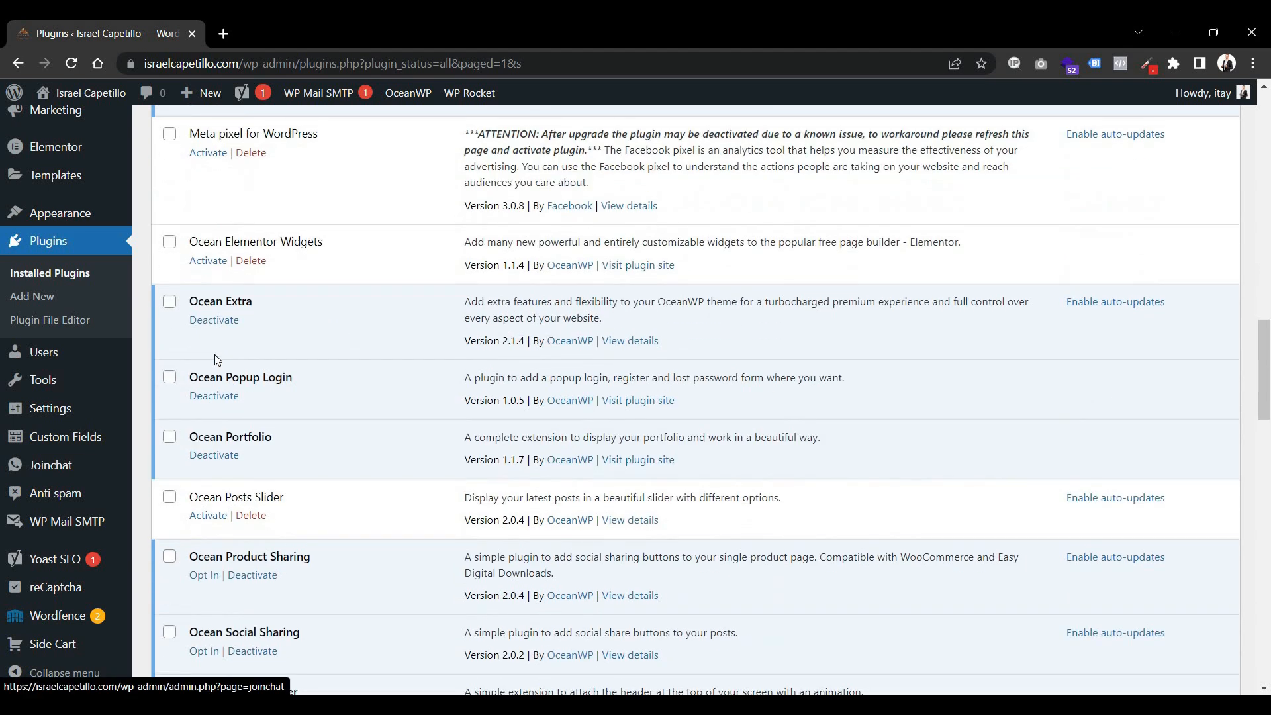
pyautogui.click(208, 469)
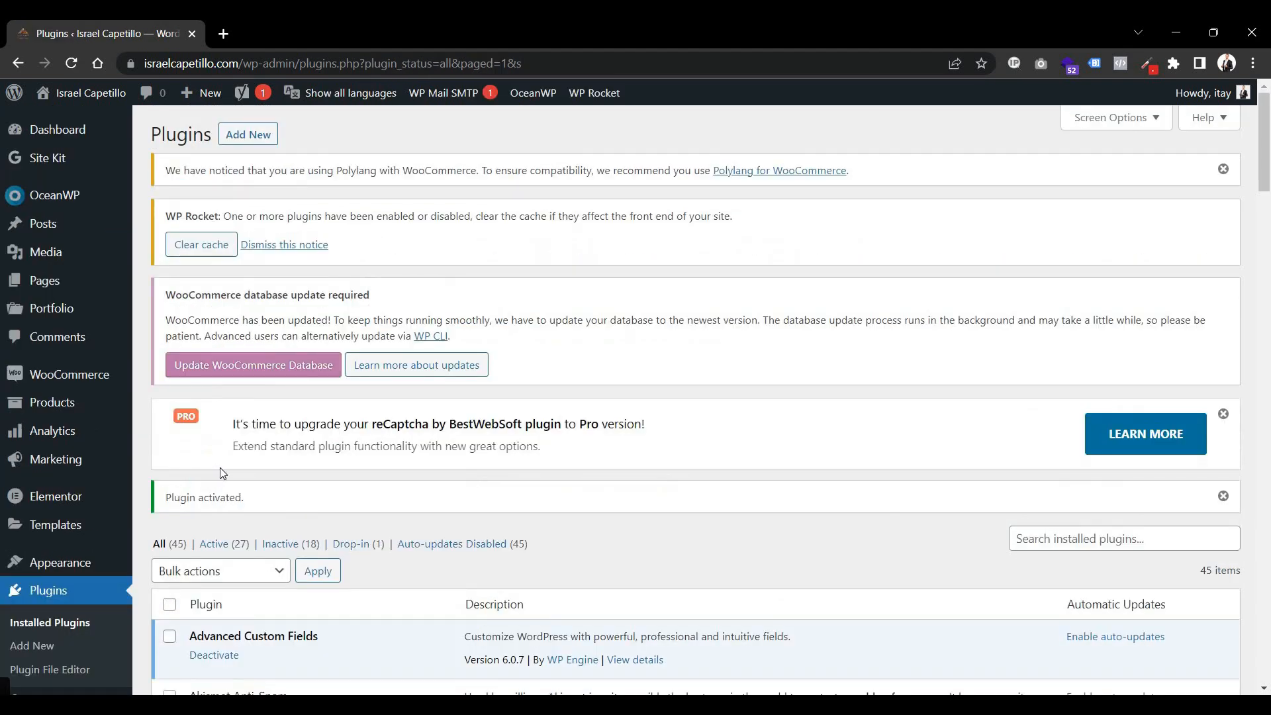
# Open Polylang's Languages page and choose Hebrew (עברית - he_IL) from the language list.
pyautogui.scroll(-4, 67, 583)
pyautogui.scroll(-3, 56, 604)
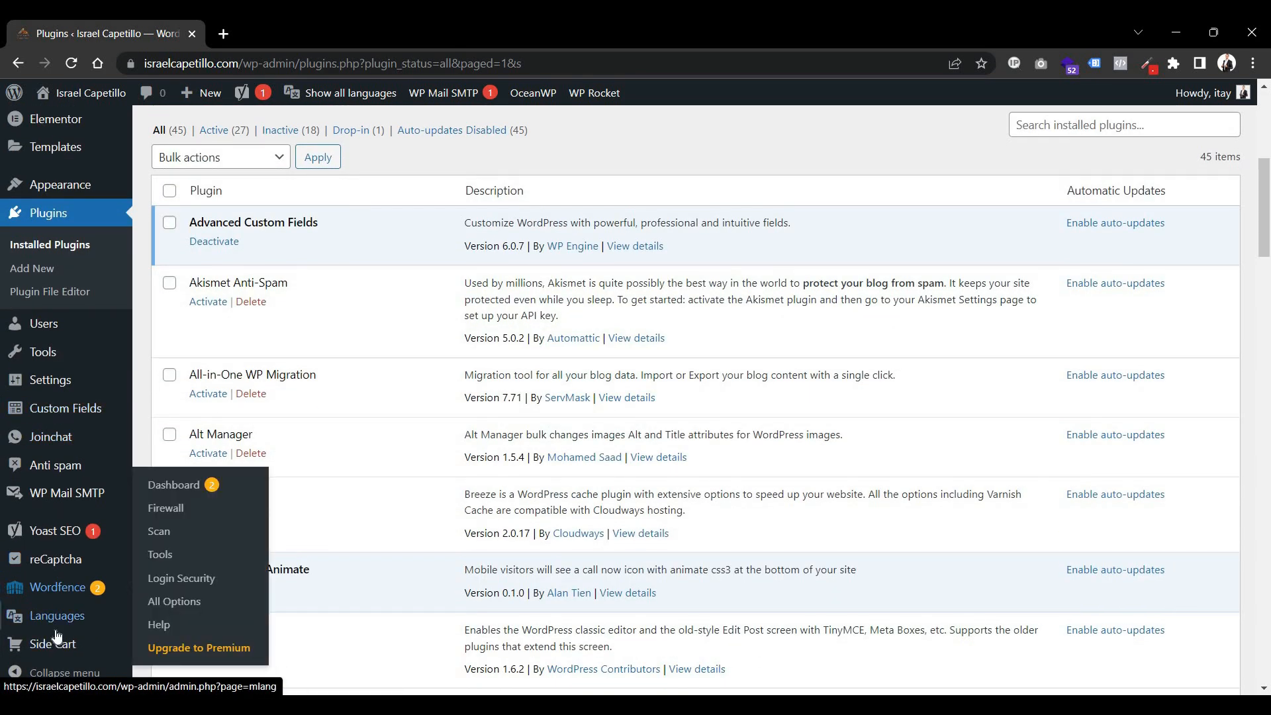
pyautogui.moveTo(58, 613)
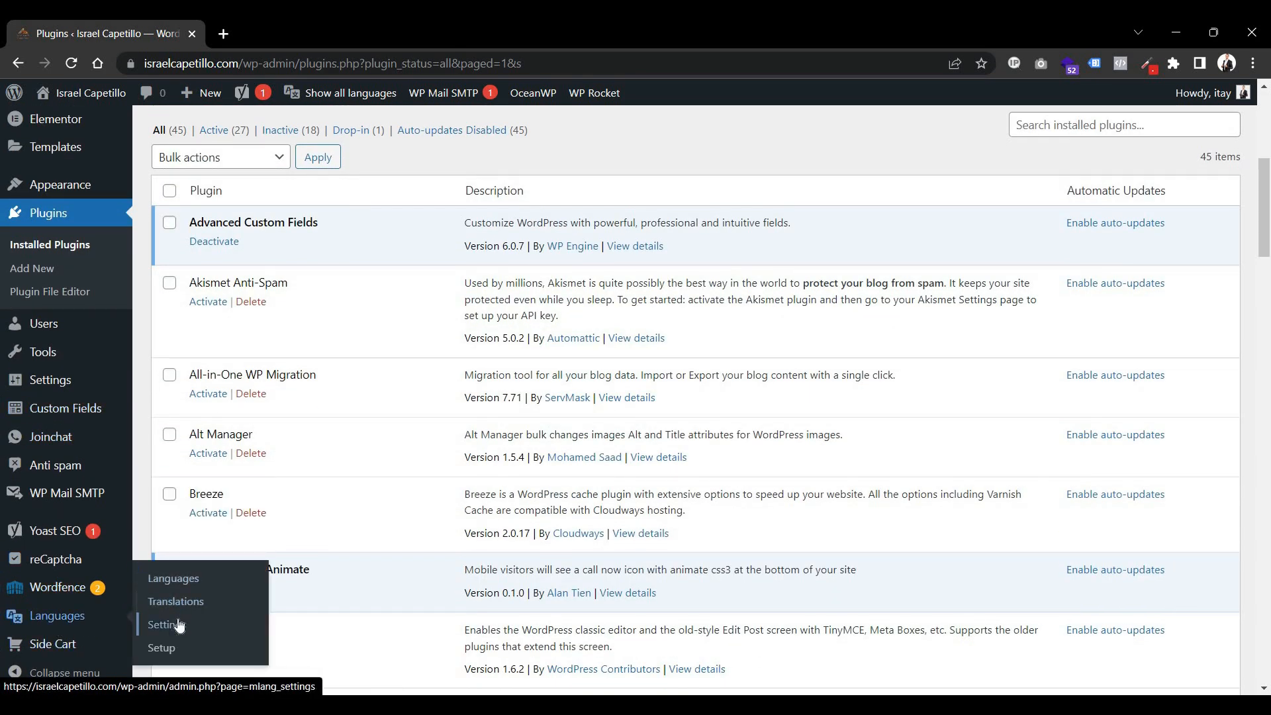
pyautogui.click(187, 581)
pyautogui.scroll(-5, 39, 555)
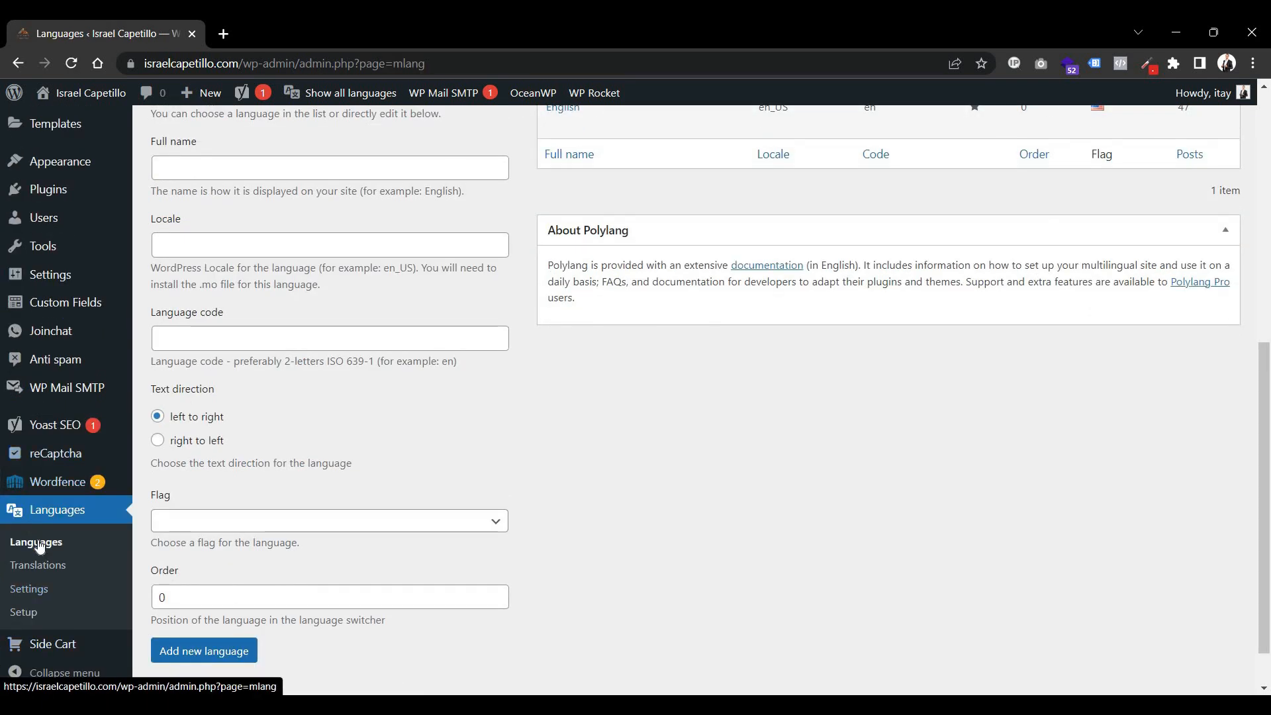
pyautogui.click(38, 543)
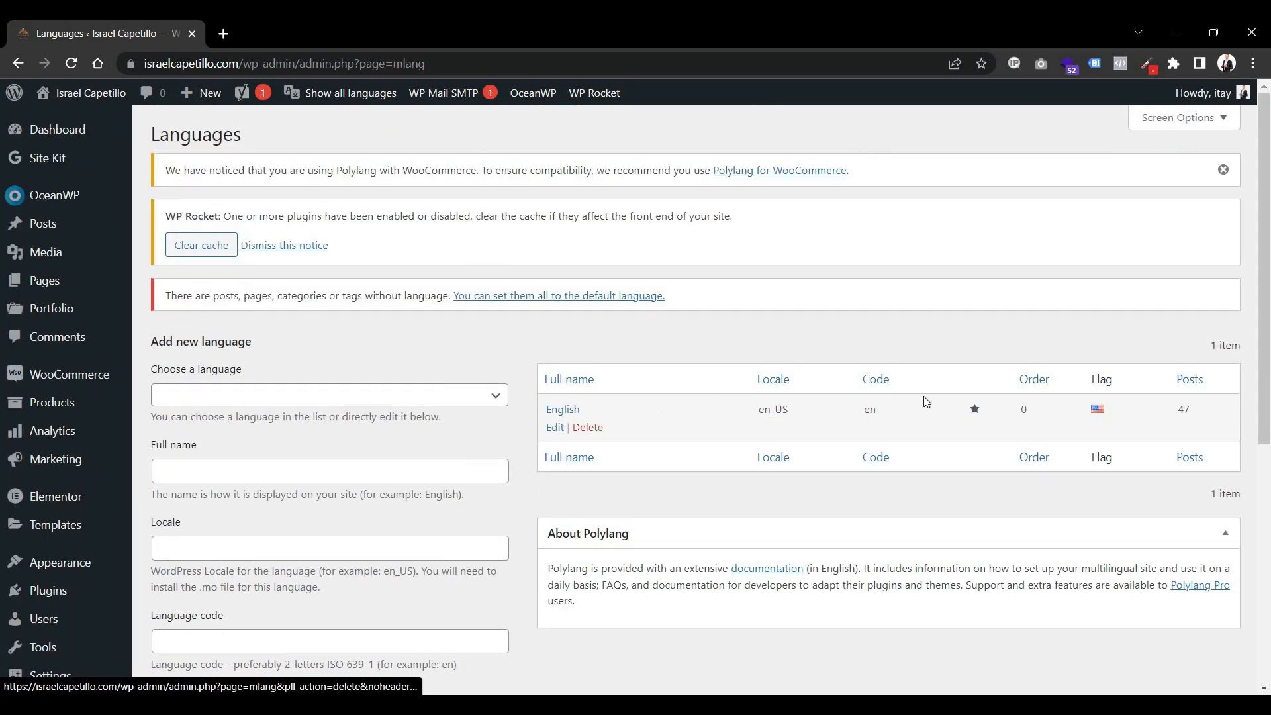
pyautogui.click(270, 397)
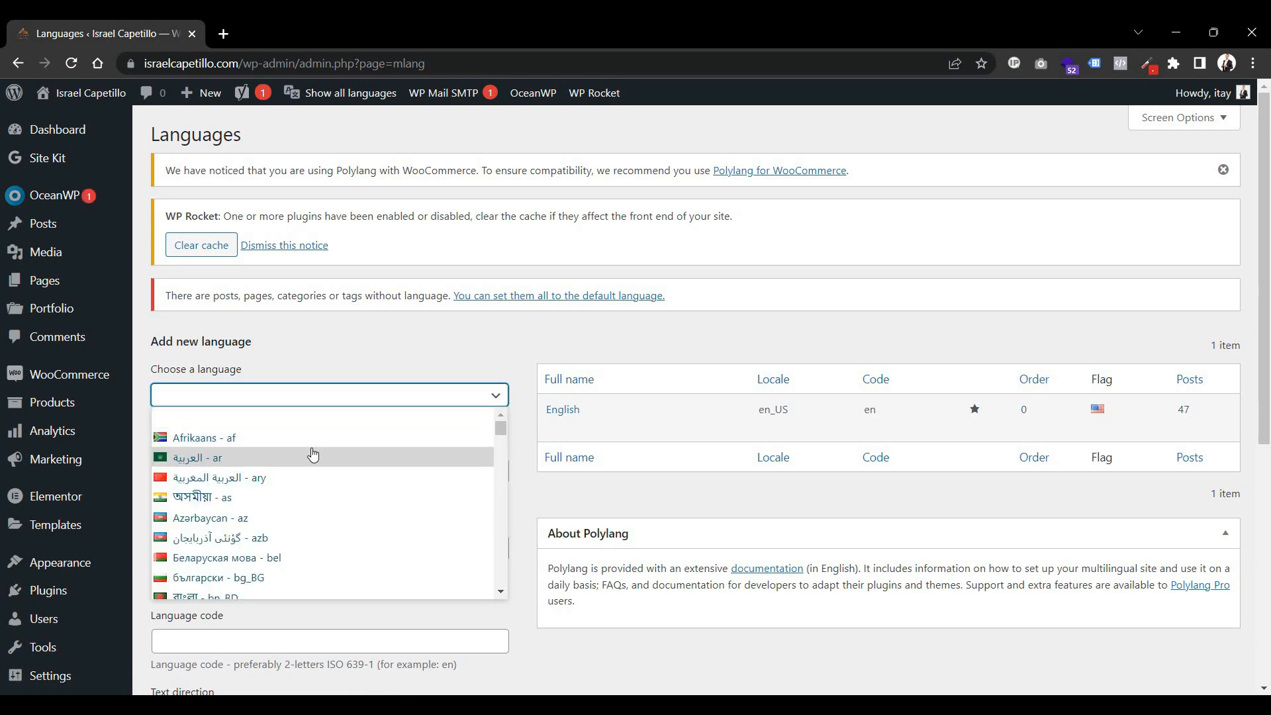
pyautogui.scroll(-5, 264, 483)
pyautogui.scroll(2, 241, 497)
pyautogui.scroll(-9, 241, 500)
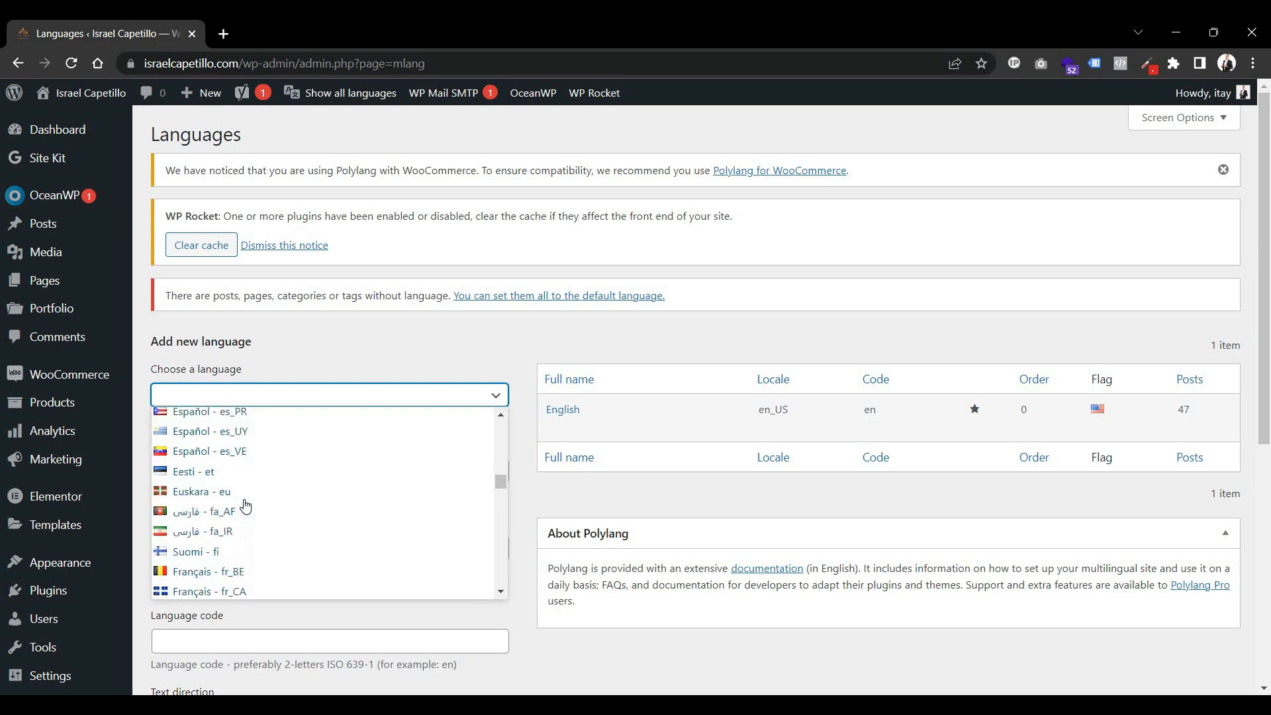
pyautogui.scroll(-2, 246, 507)
pyautogui.click(247, 504)
pyautogui.scroll(-4, 250, 474)
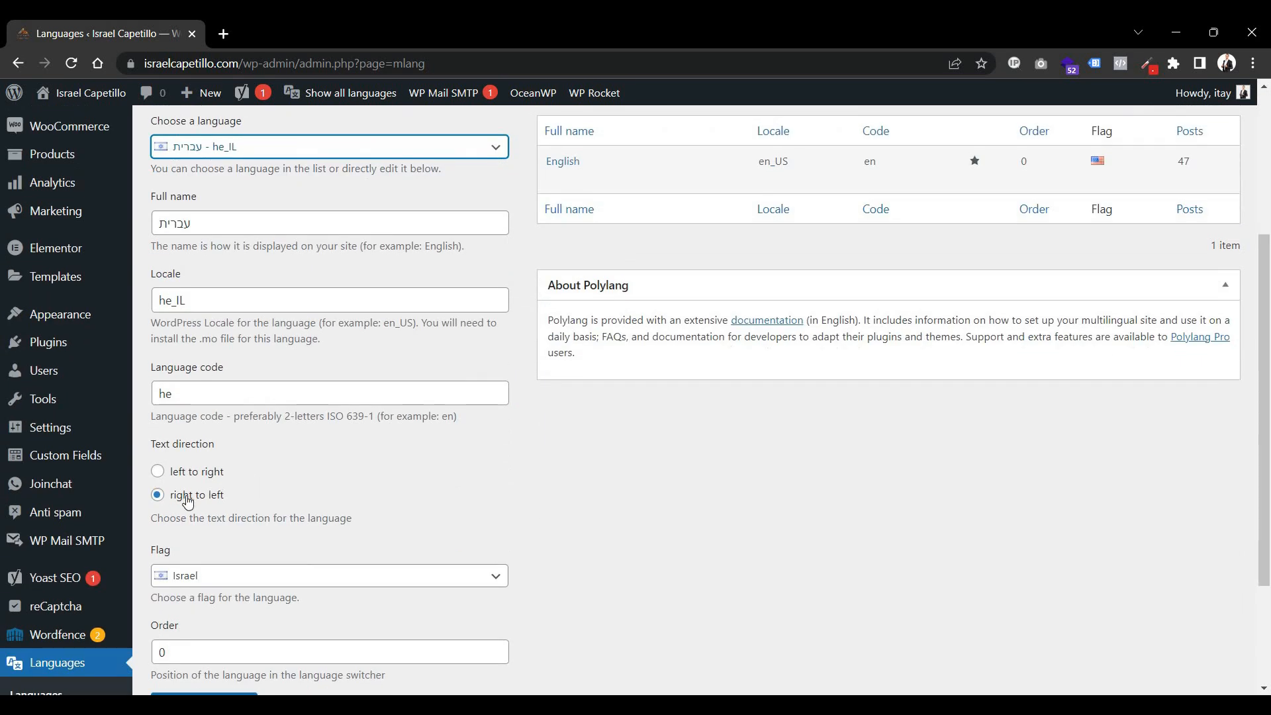
# Add Hebrew as a new right-to-left language with the Israel flag.
pyautogui.tripleClick(168, 447)
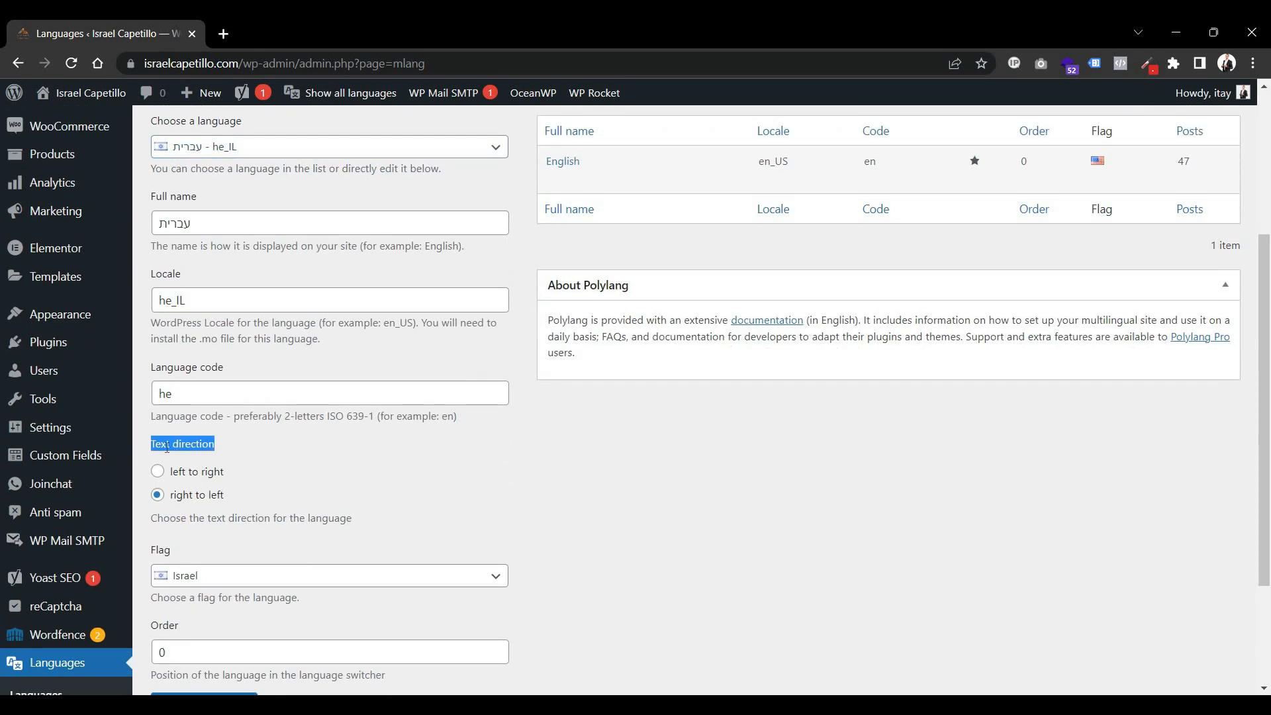
pyautogui.click(202, 530)
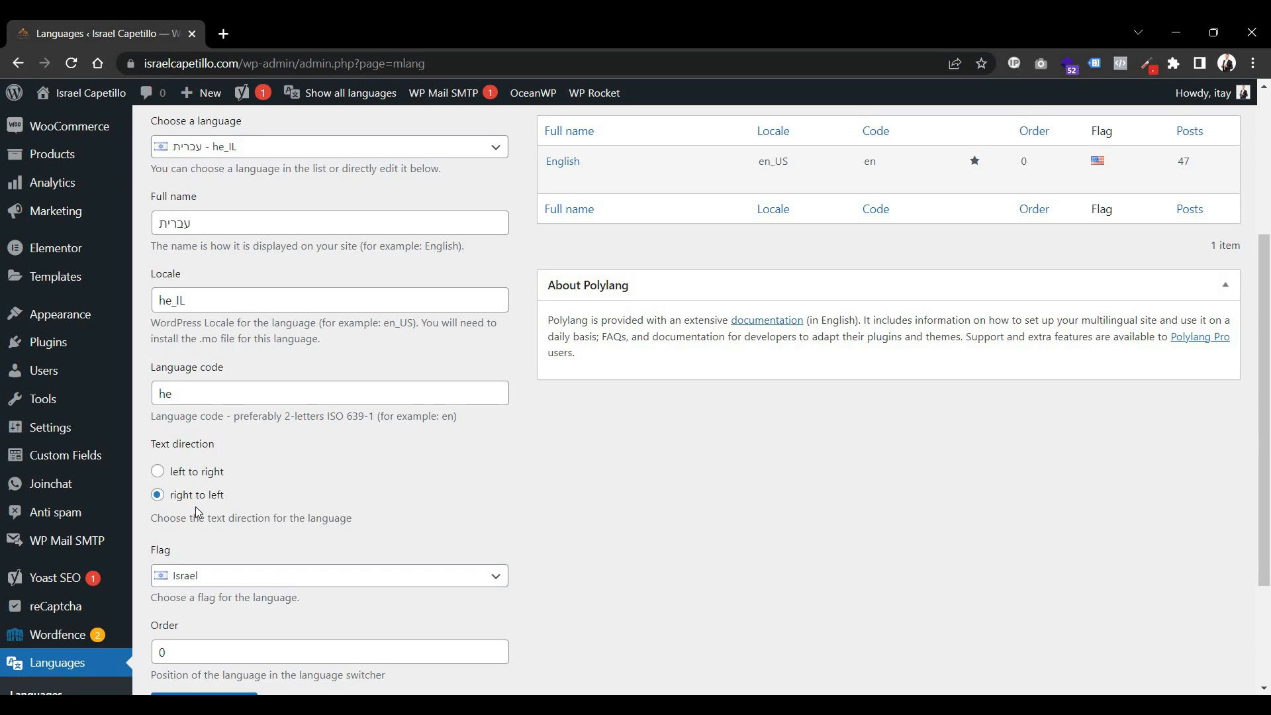
pyautogui.scroll(-2, 235, 540)
pyautogui.click(228, 540)
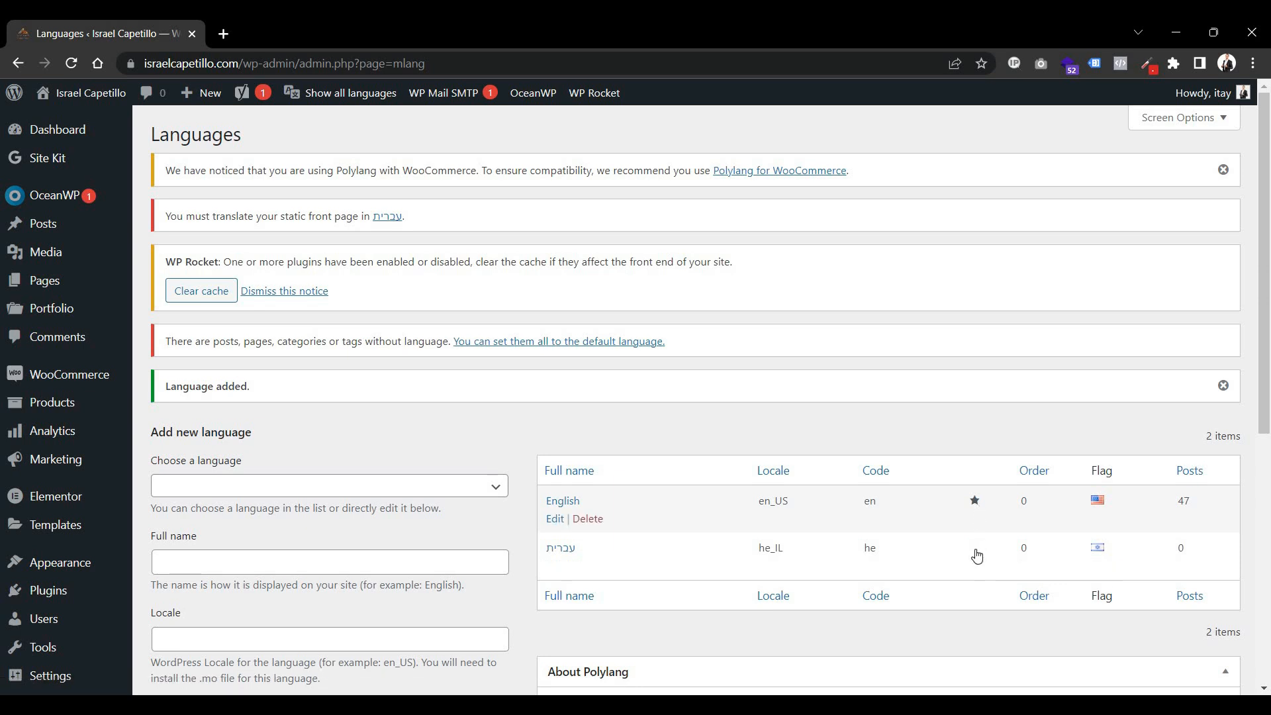
pyautogui.click(975, 550)
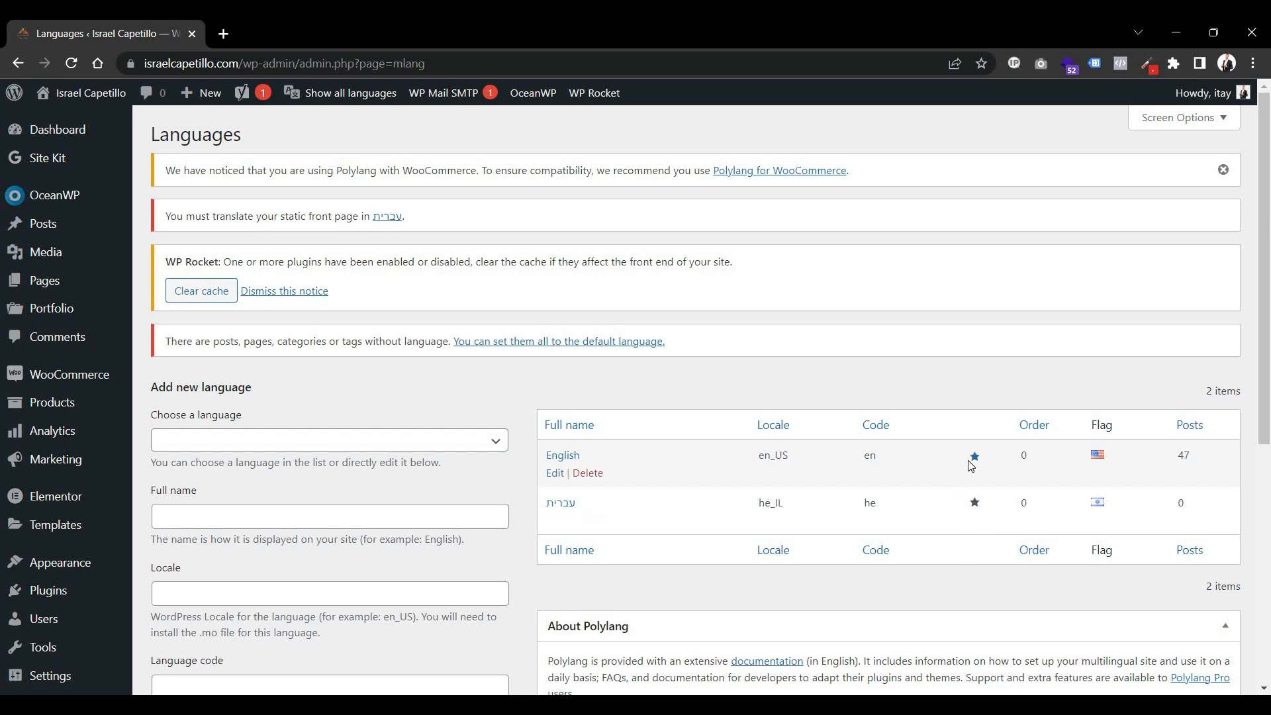
pyautogui.click(975, 456)
pyautogui.doubleClick(1178, 456)
# Review the Pages list and its per-language translation columns.
pyautogui.moveTo(80, 283)
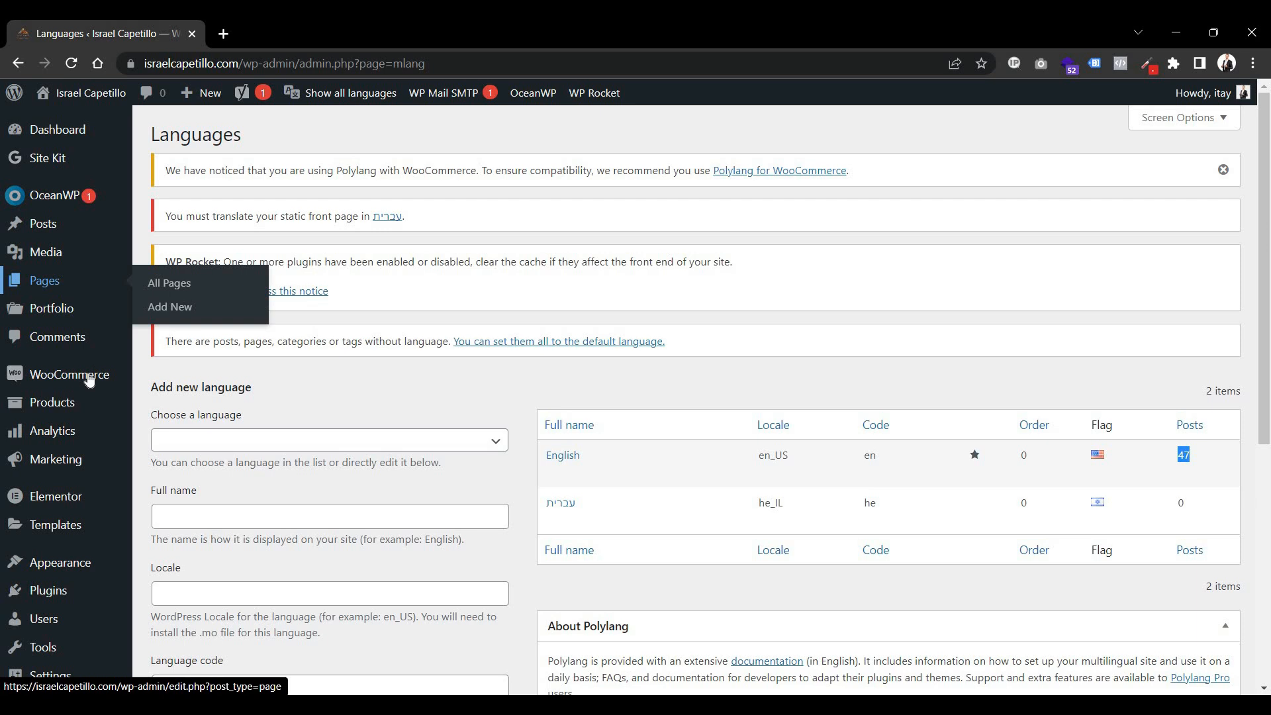
pyautogui.moveTo(64, 404)
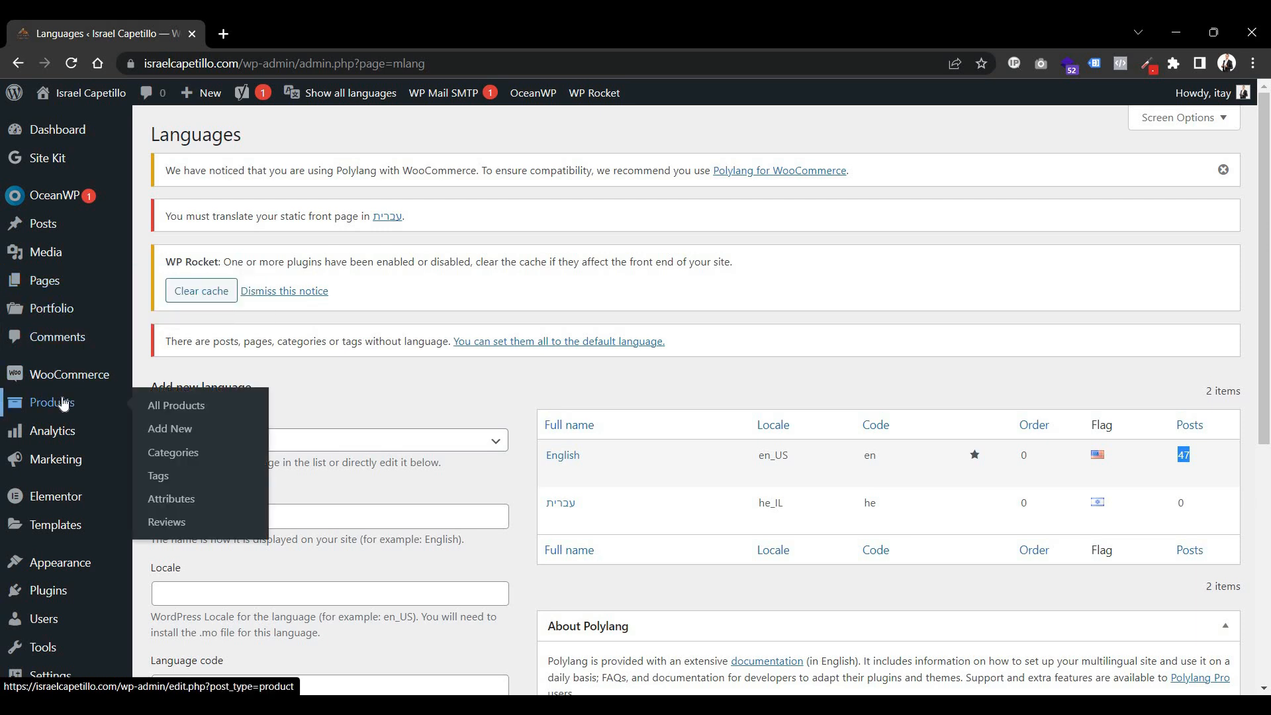
pyautogui.click(46, 281)
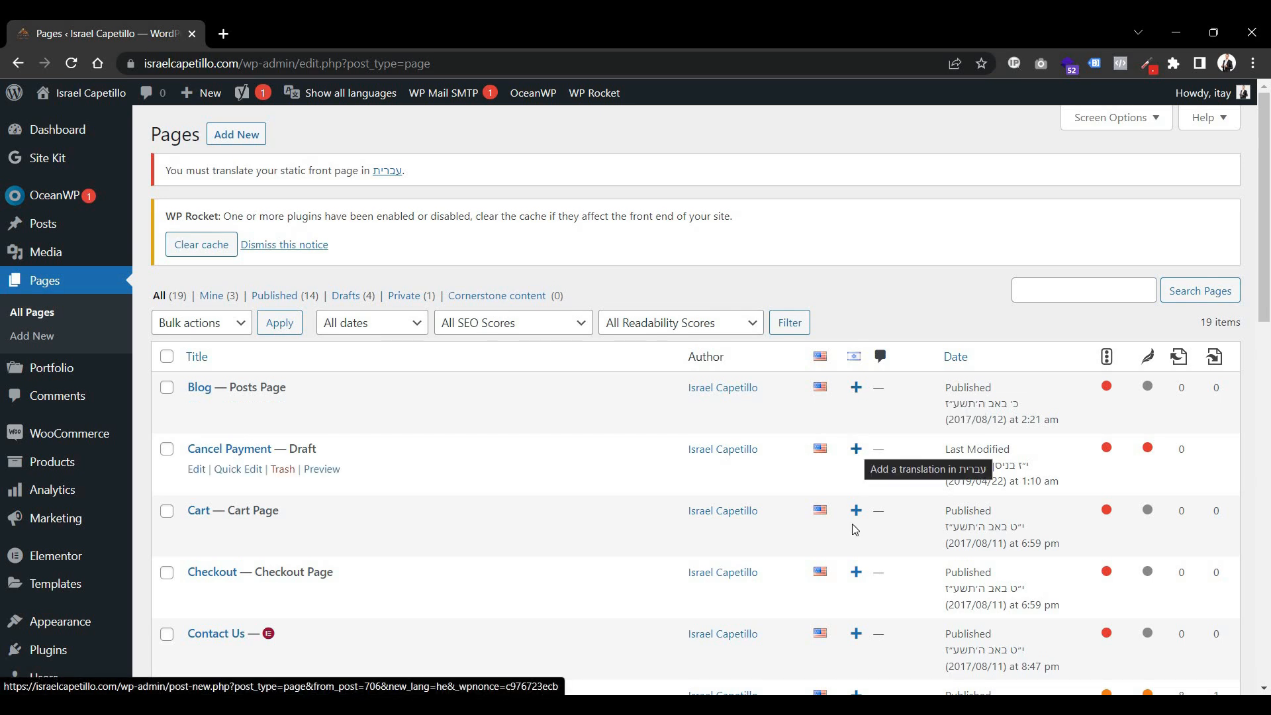
pyautogui.scroll(-3, 856, 503)
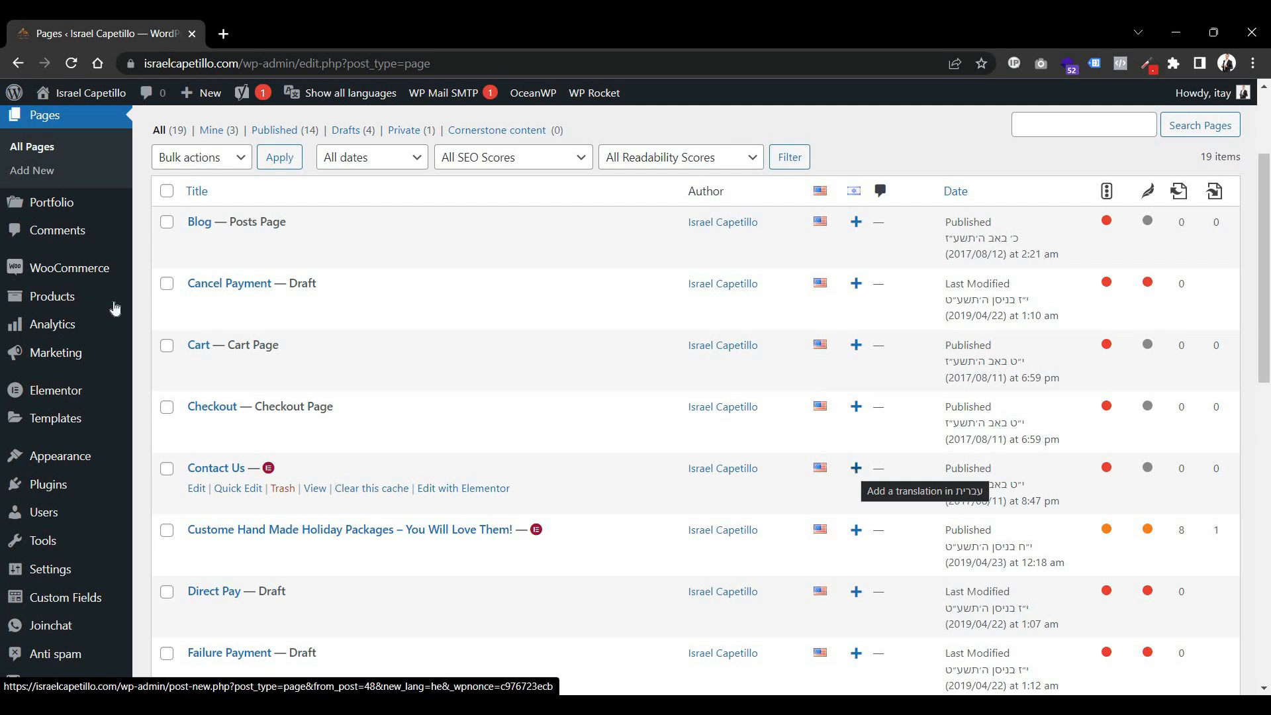
# Review the Elementor Theme Builder and Saved Templates lists for their translation columns.
pyautogui.moveTo(86, 423)
pyautogui.click(171, 469)
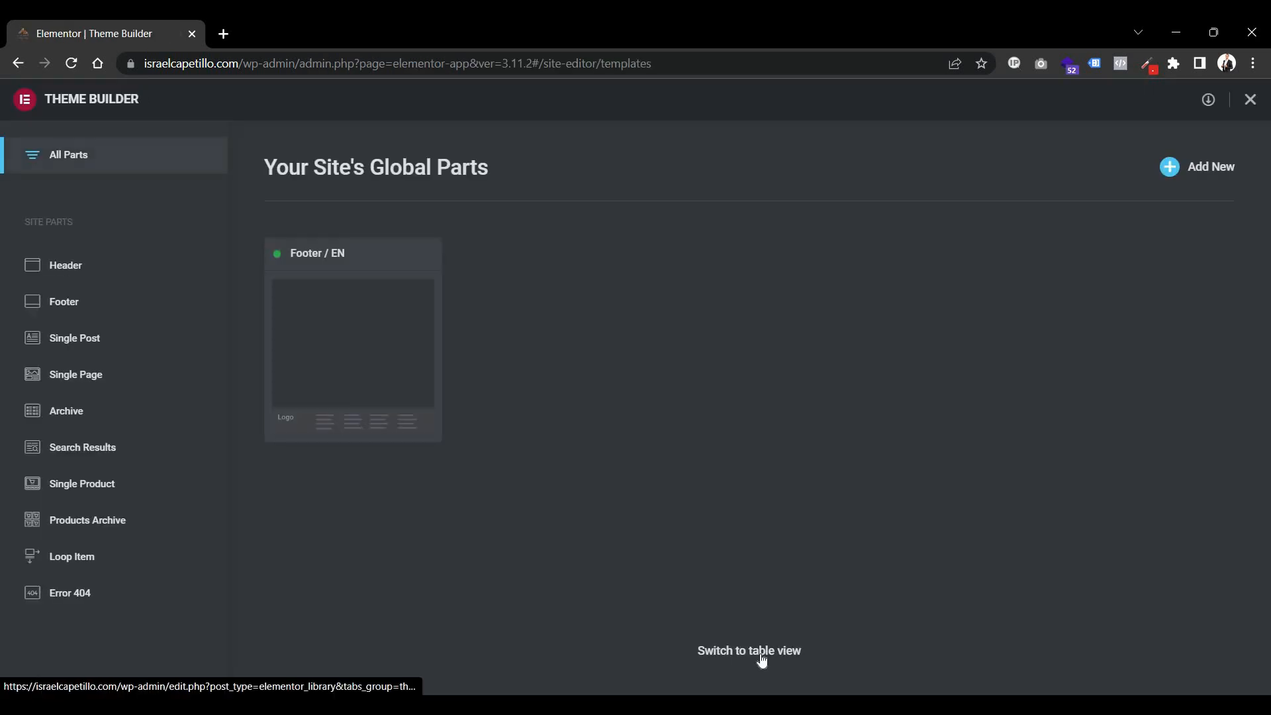
pyautogui.click(761, 652)
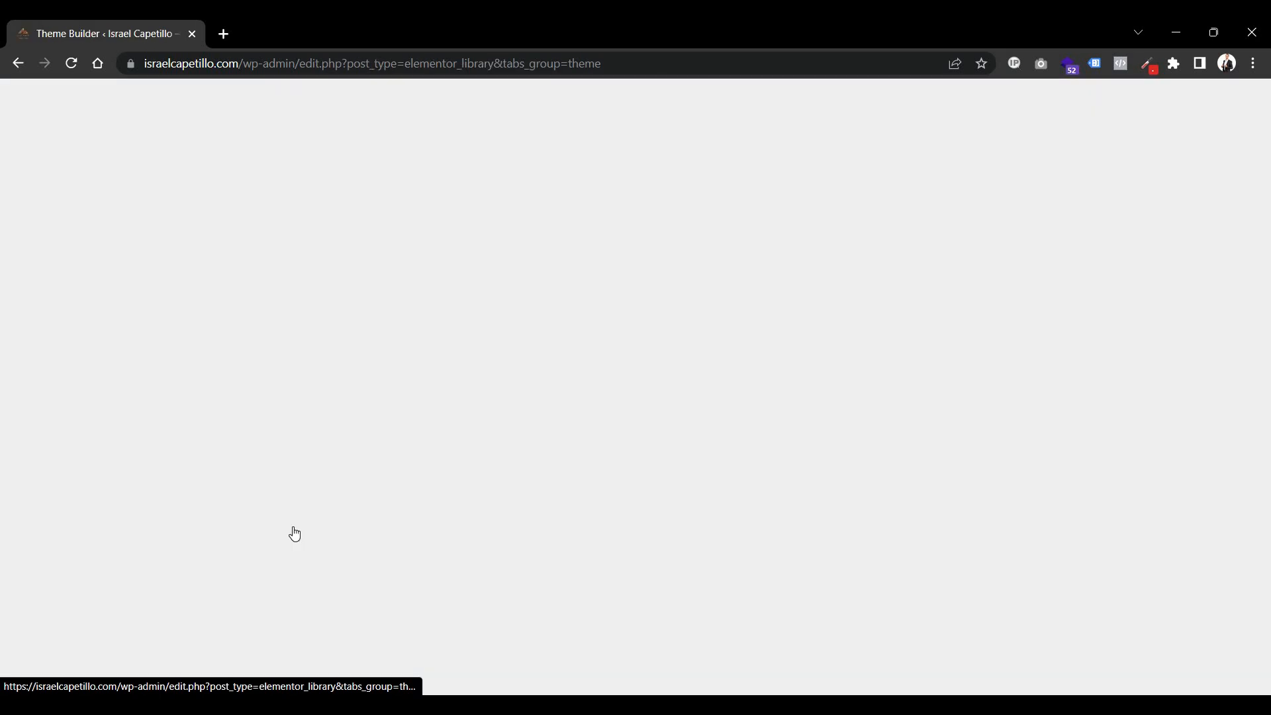
pyautogui.scroll(-1, 419, 494)
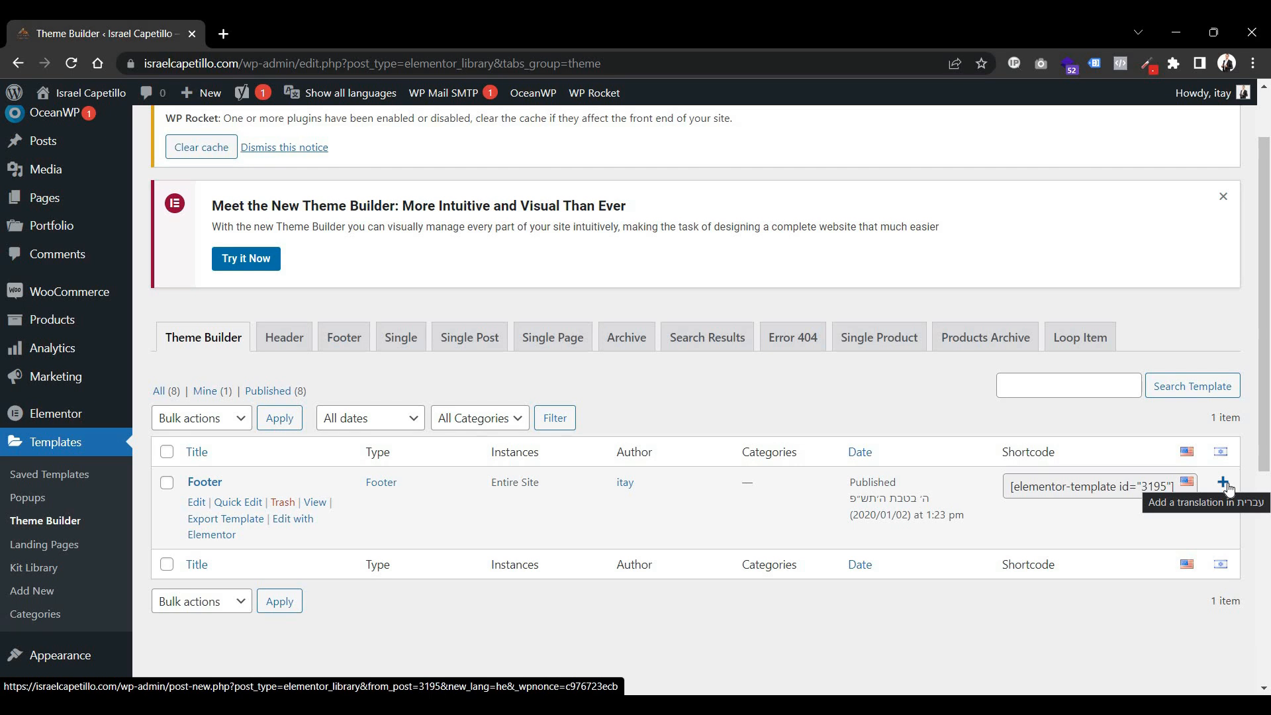
pyautogui.click(58, 470)
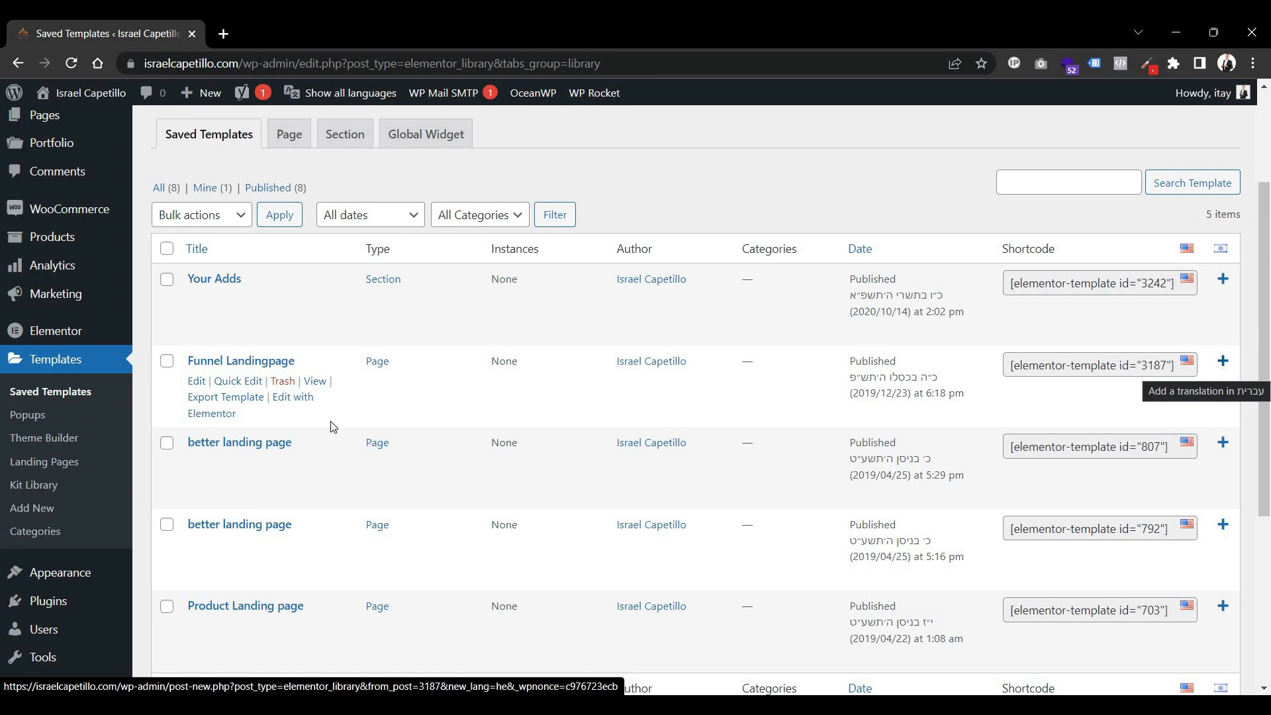
# Remove the existing Languages switcher item from the Main Menu.
pyautogui.moveTo(84, 573)
pyautogui.click(164, 606)
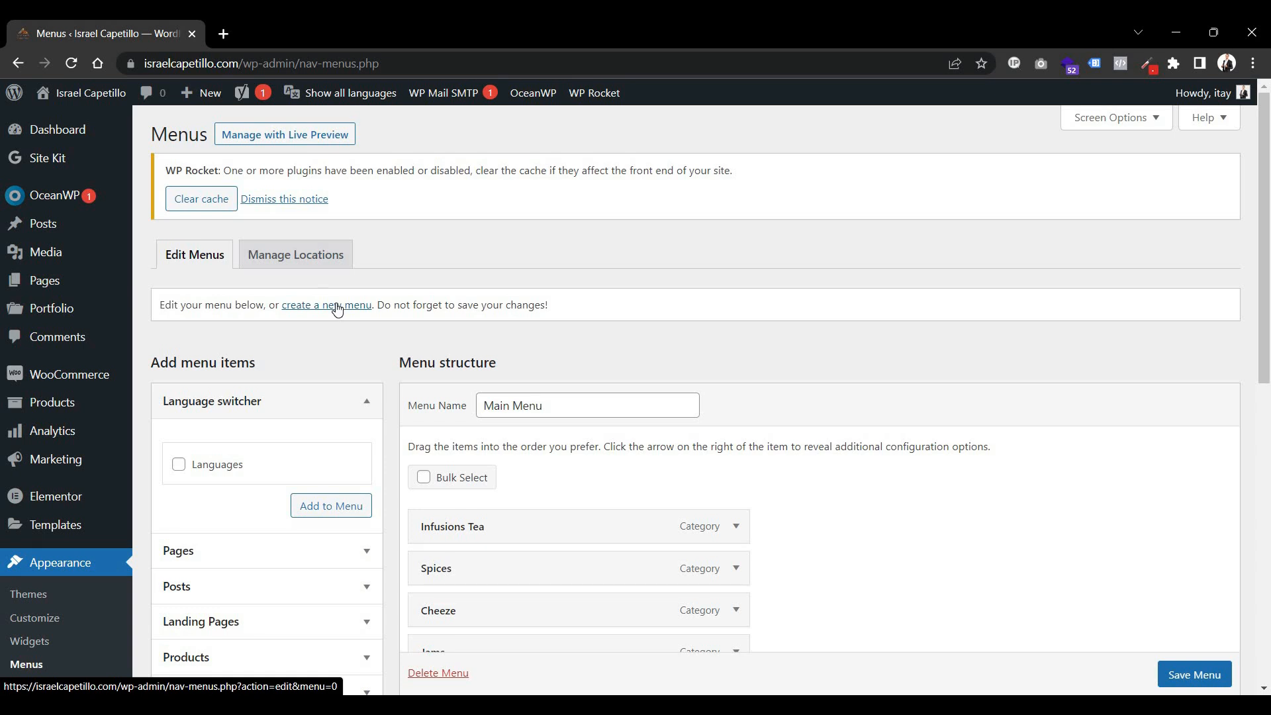
pyautogui.scroll(-5, 570, 210)
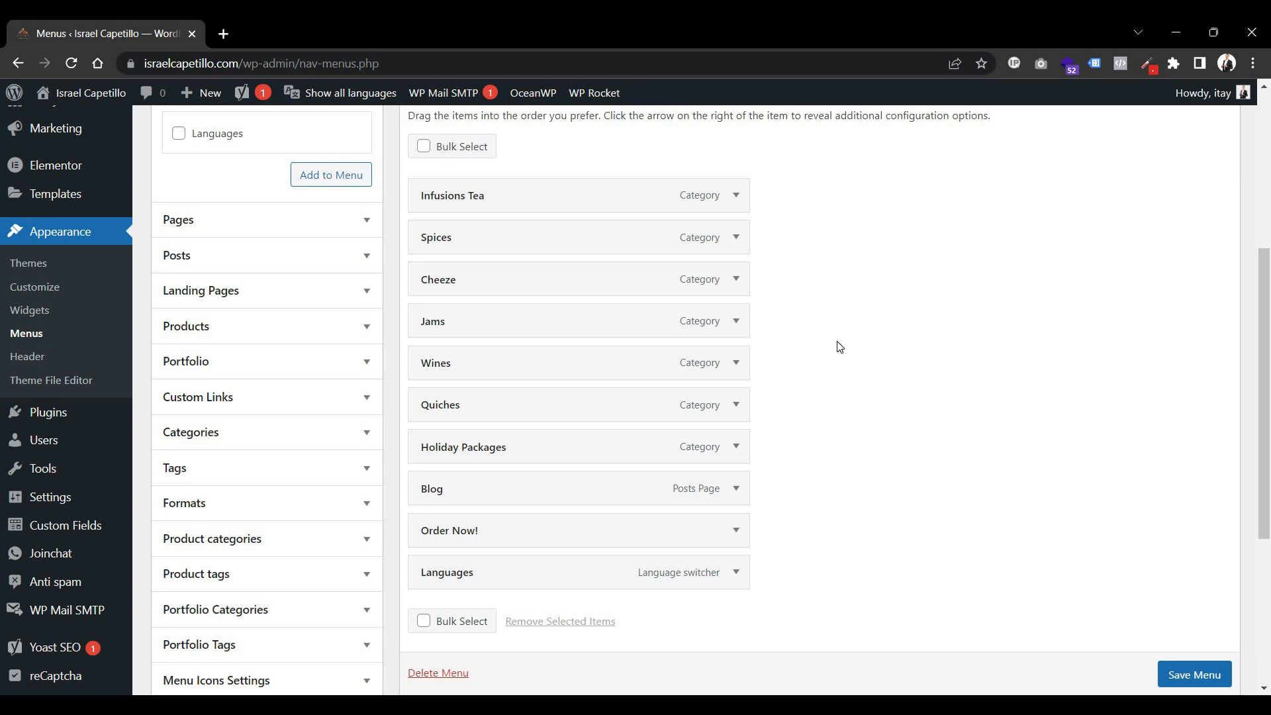
pyautogui.click(738, 575)
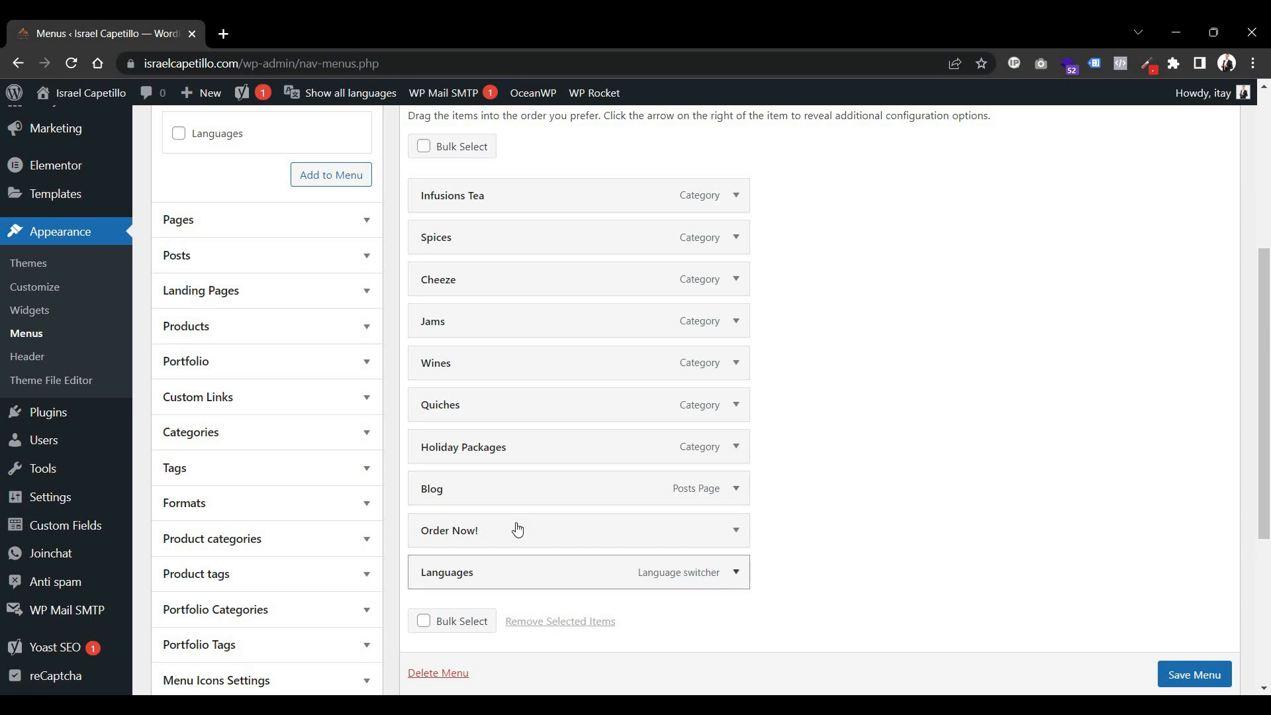
pyautogui.scroll(-2, 557, 416)
pyautogui.scroll(-4, 464, 496)
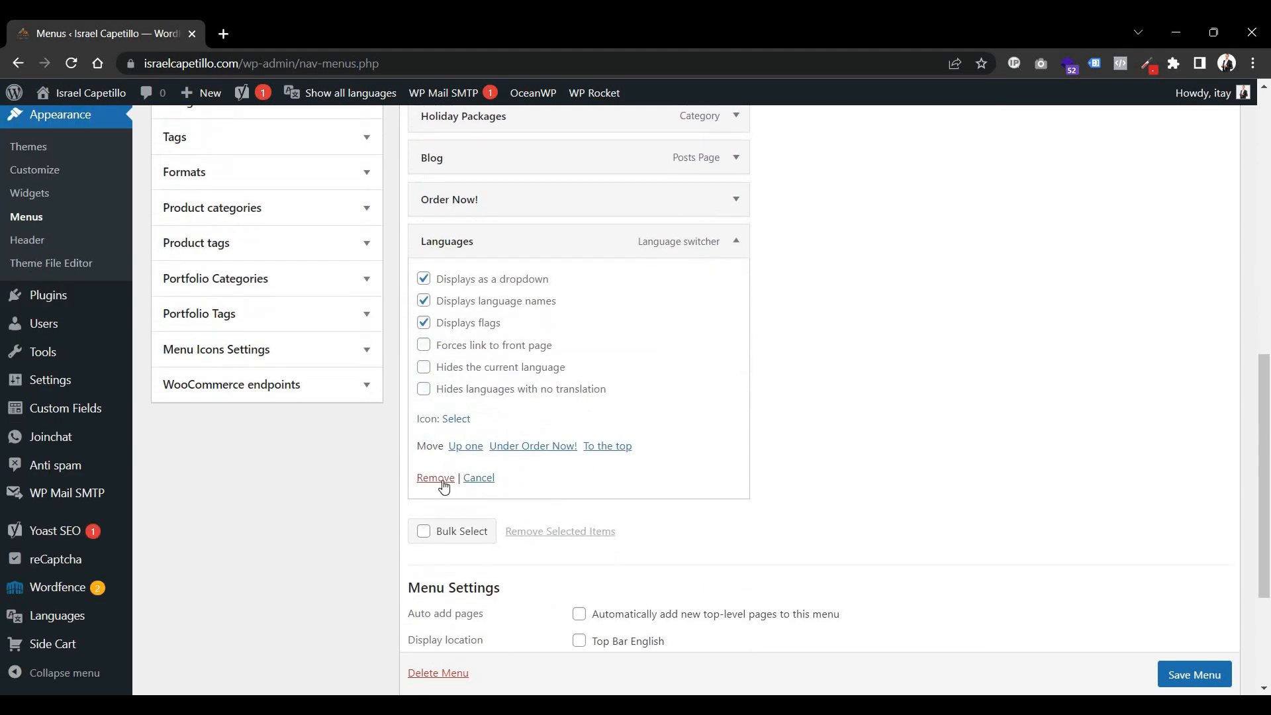
pyautogui.click(439, 481)
# Add a new Languages switcher item to the Main Menu.
pyautogui.scroll(5, 289, 283)
pyautogui.click(225, 292)
pyautogui.click(323, 336)
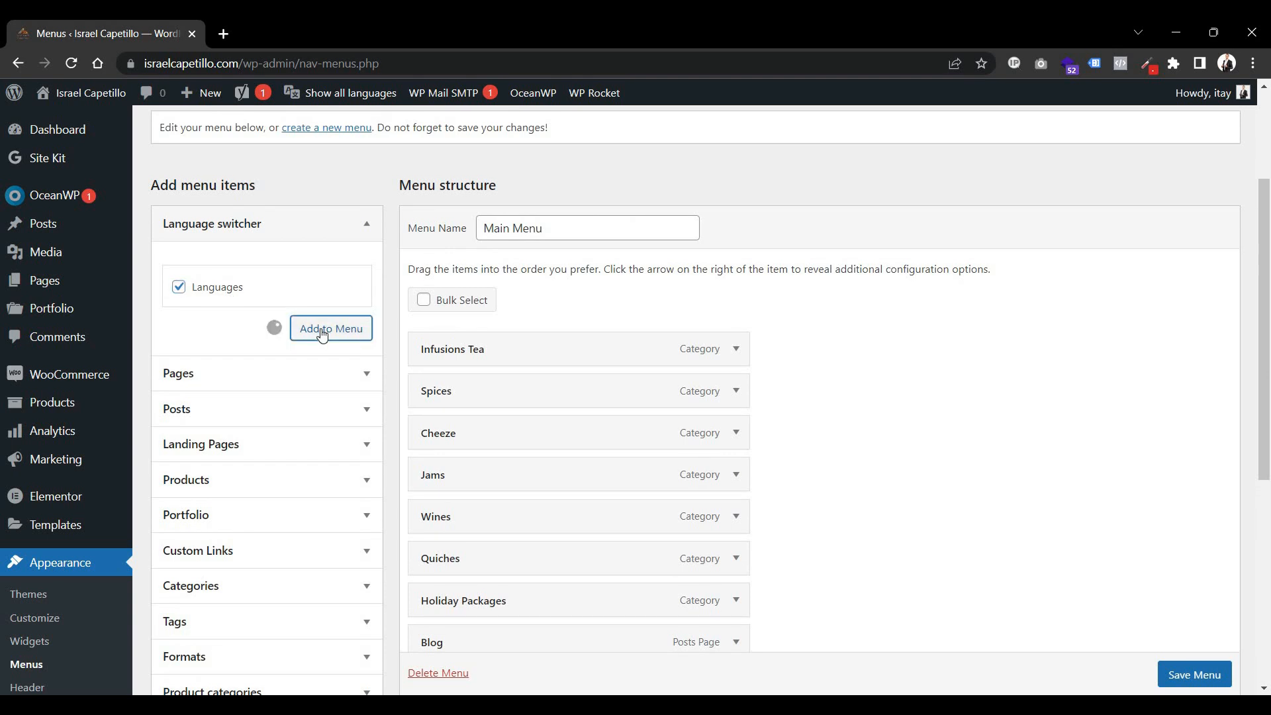
# Set the Languages menu item to display as a dropdown with language names and flags, and save the menu.
pyautogui.scroll(-5, 701, 394)
pyautogui.click(488, 395)
pyautogui.click(452, 476)
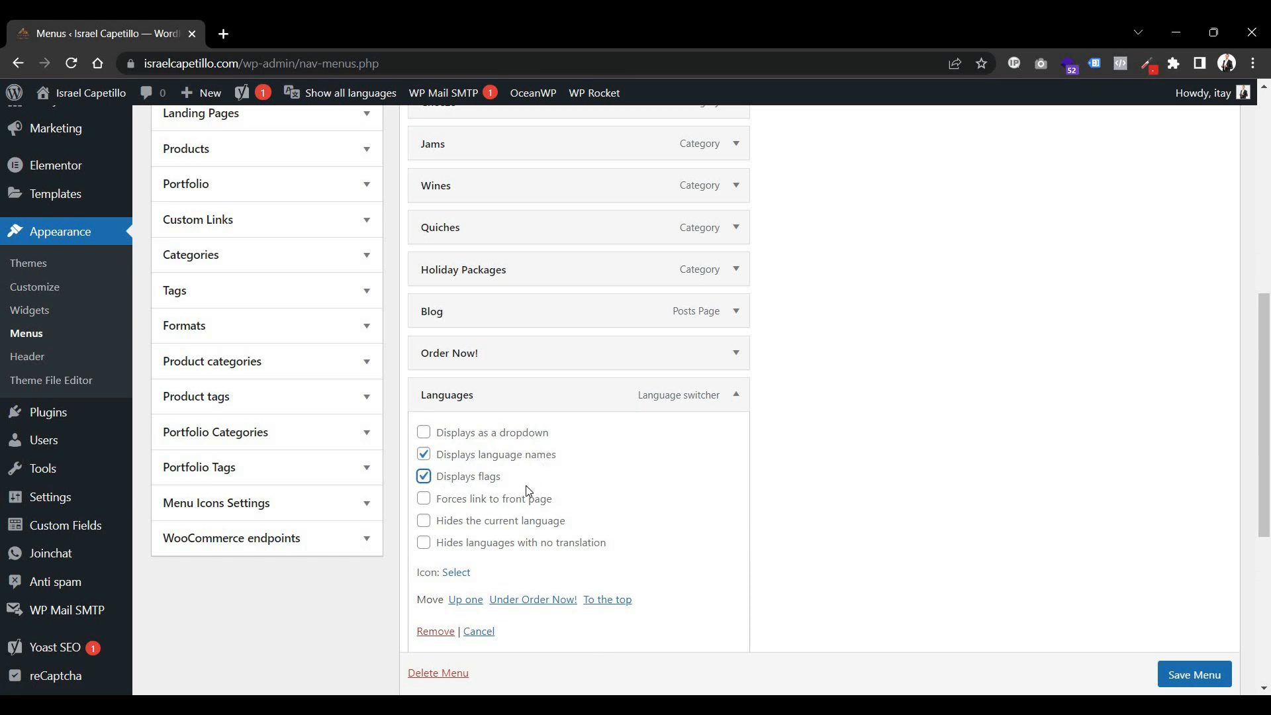
pyautogui.click(516, 435)
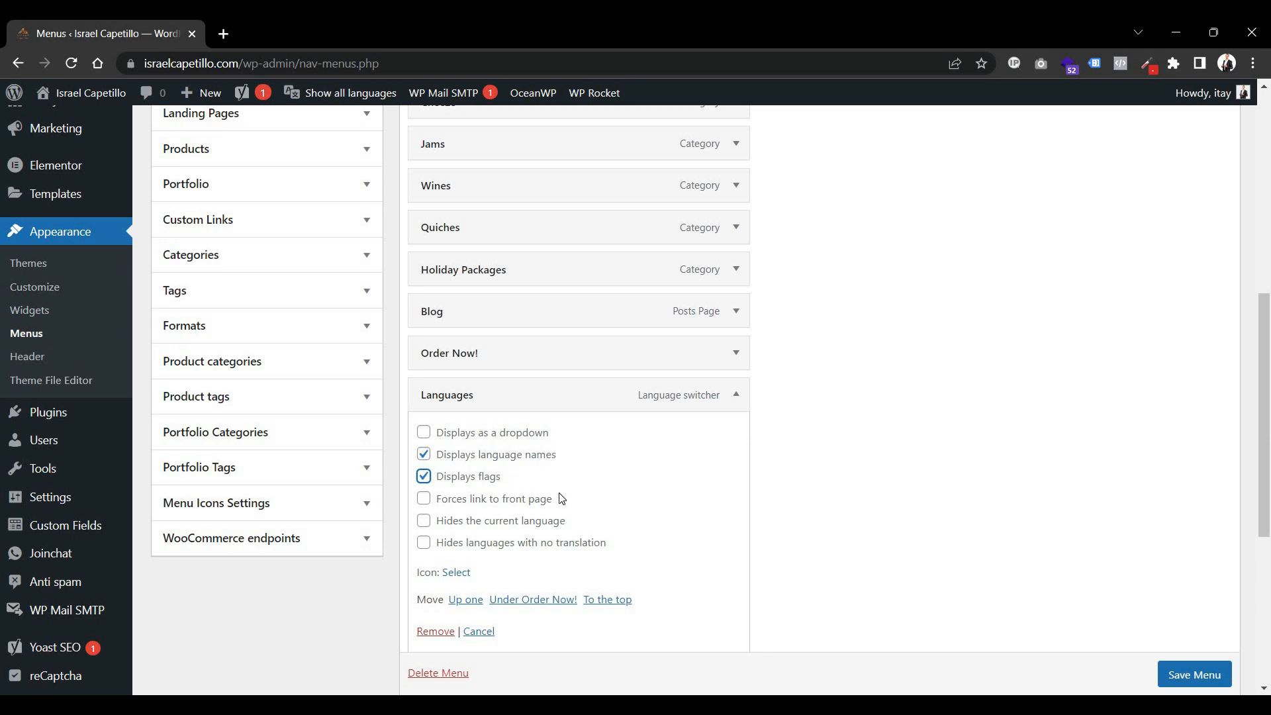
pyautogui.click(502, 530)
pyautogui.click(485, 544)
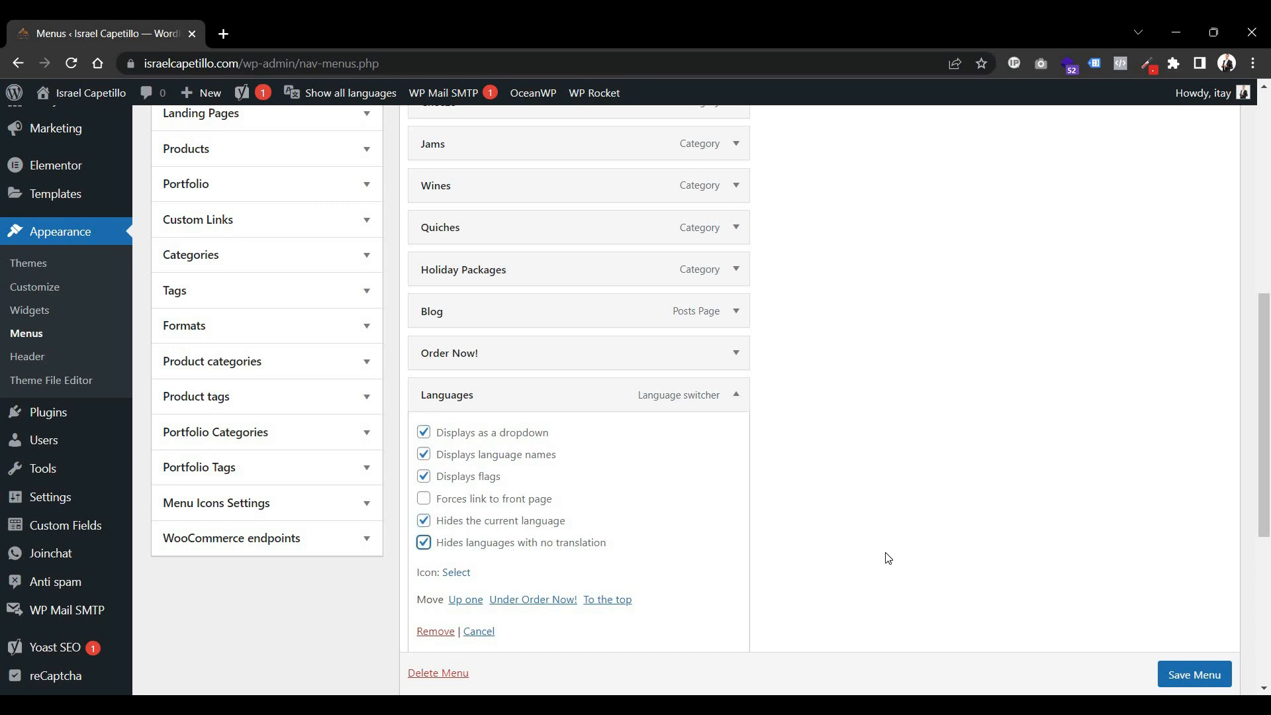
pyautogui.click(1218, 686)
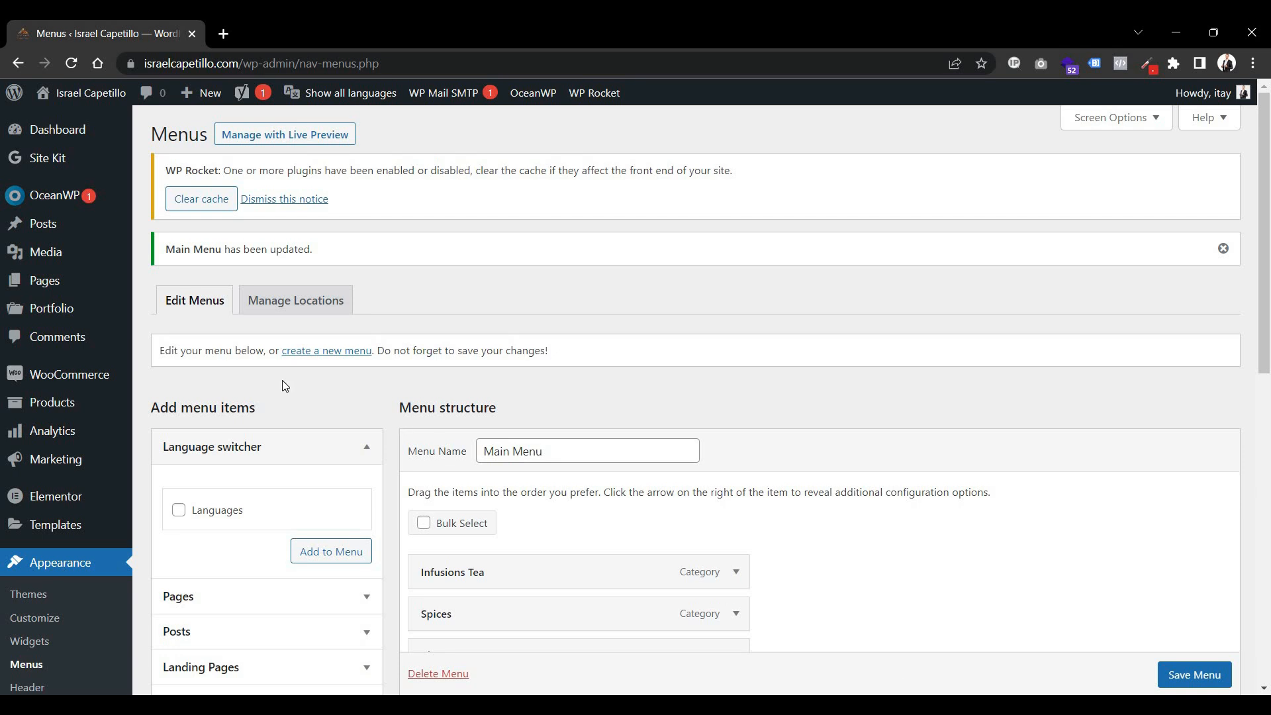
# Visit the site and open the language switcher in the header menu.
pyautogui.click(93, 100)
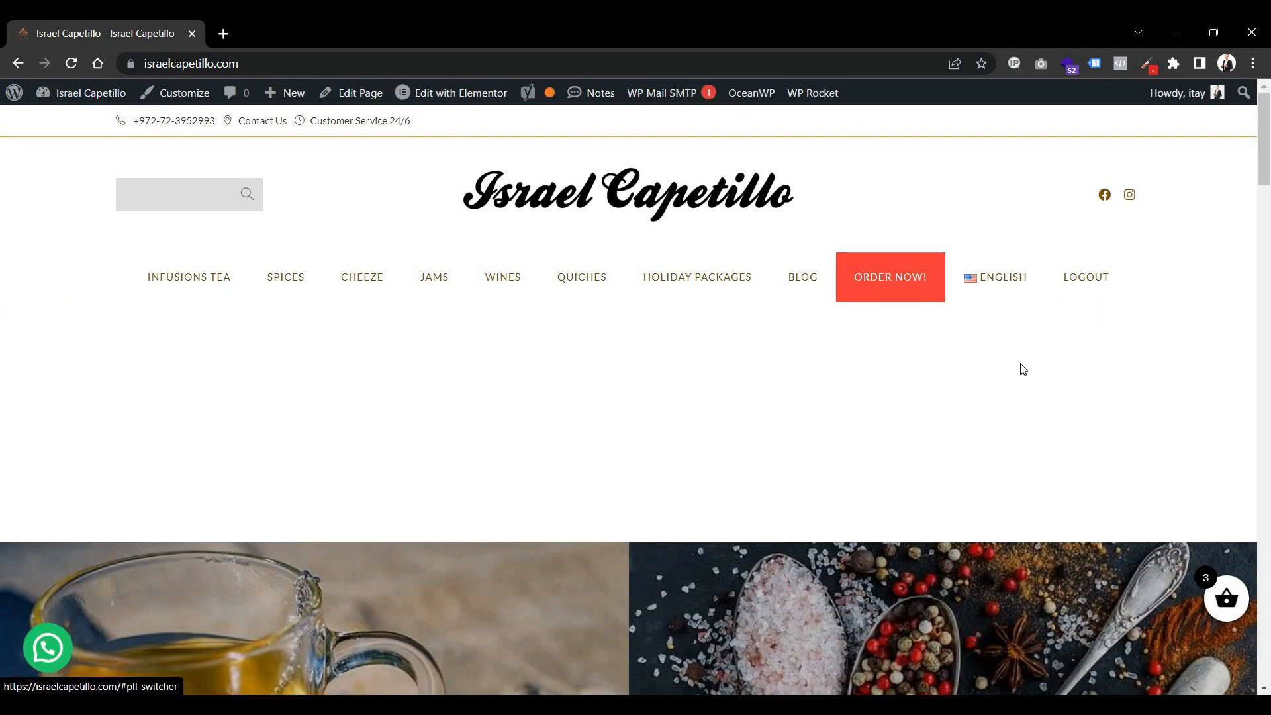
pyautogui.click(980, 289)
pyautogui.moveTo(79, 92)
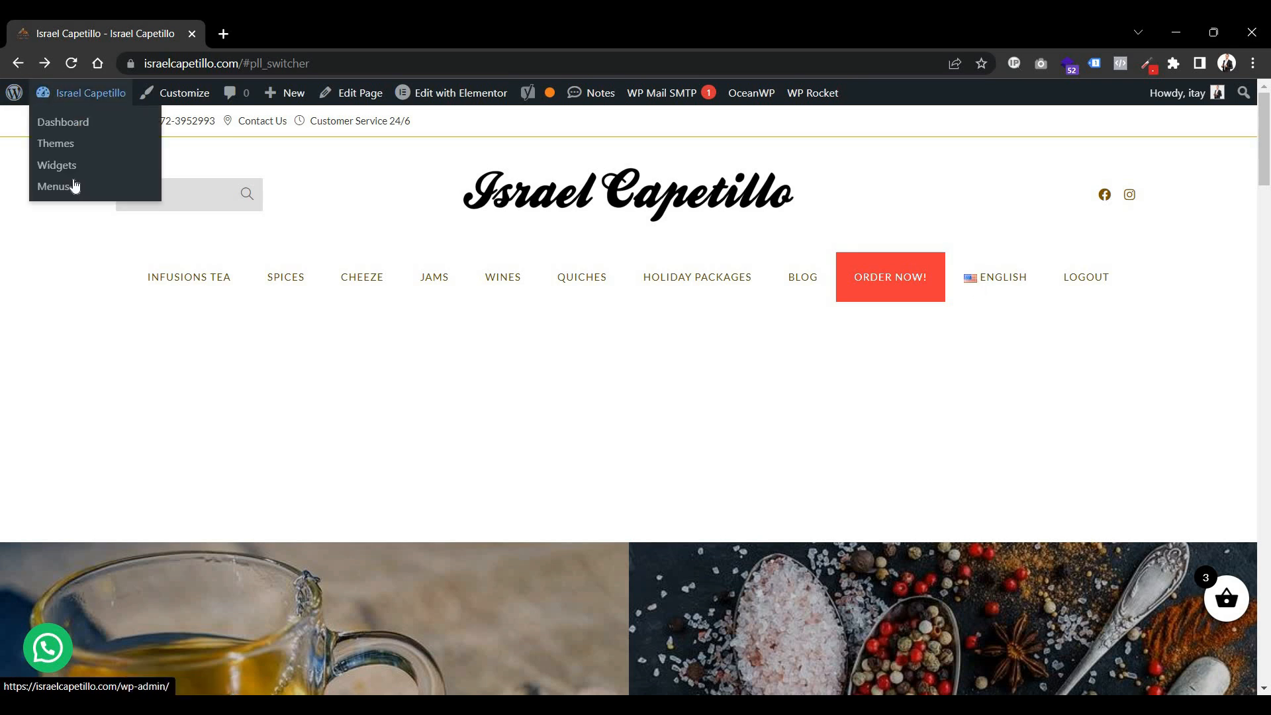
# Enable hiding the current language in the Languages menu item and save the Main Menu.
pyautogui.click(284, 33)
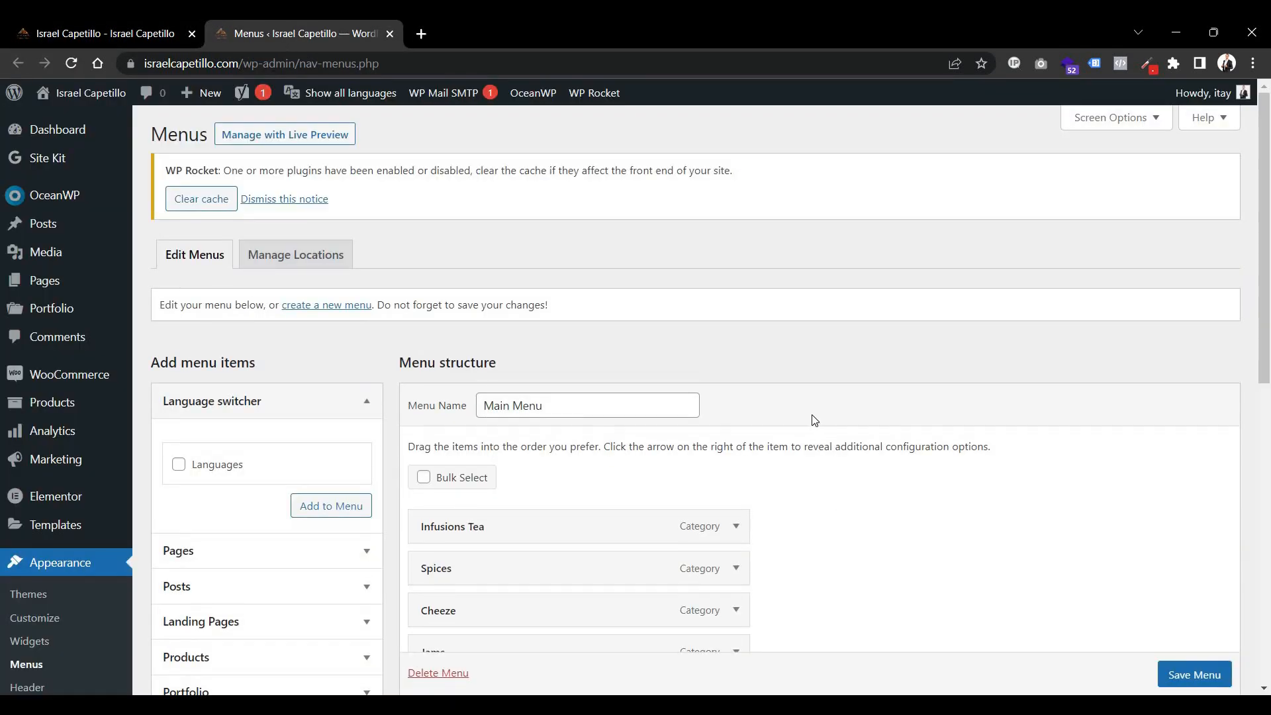
pyautogui.scroll(-7, 761, 464)
pyautogui.click(737, 487)
pyautogui.scroll(-3, 501, 466)
pyautogui.click(498, 453)
pyautogui.click(563, 474)
pyautogui.click(502, 452)
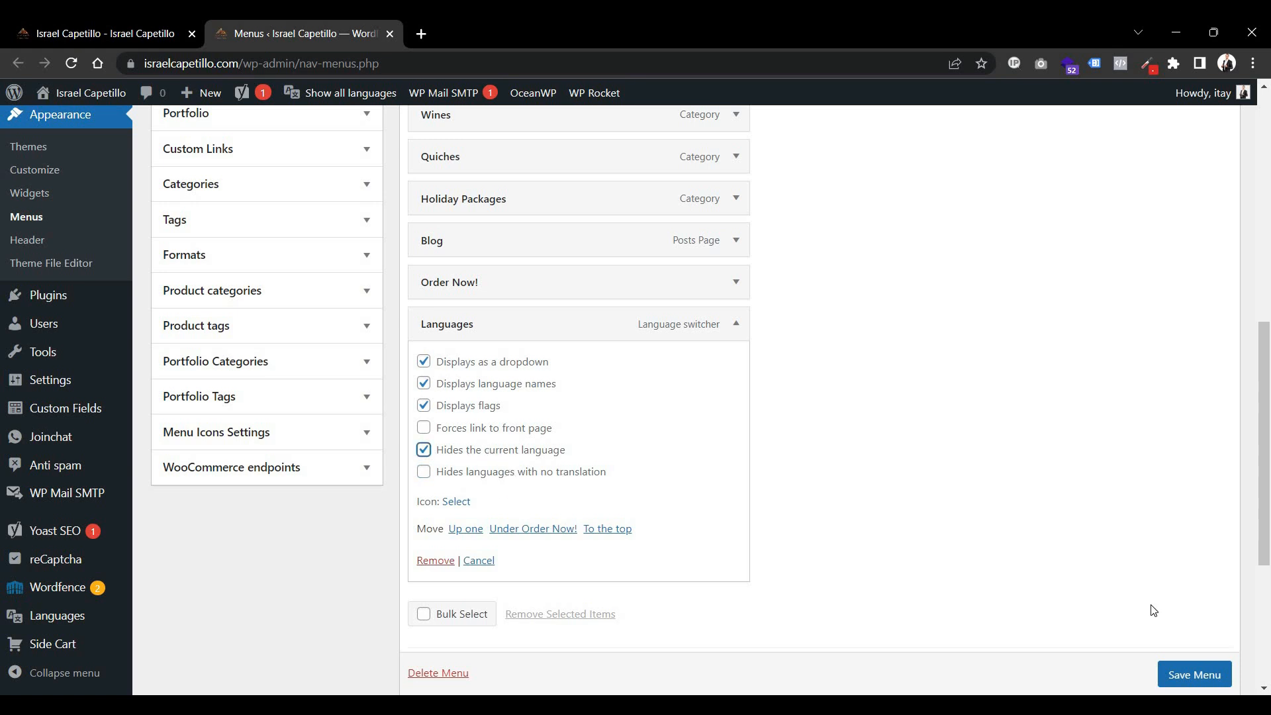
pyautogui.click(1190, 686)
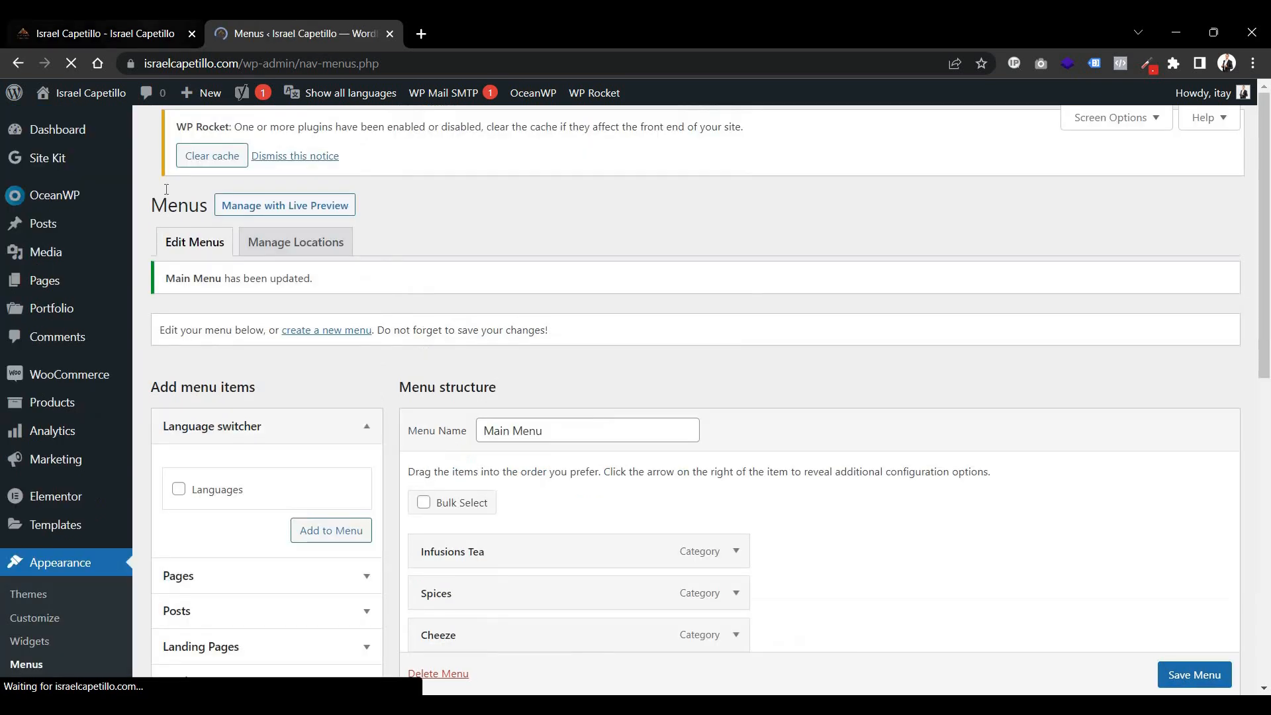
# Find the front page in the Pages list and check its Hebrew translation entry.
pyautogui.click(163, 28)
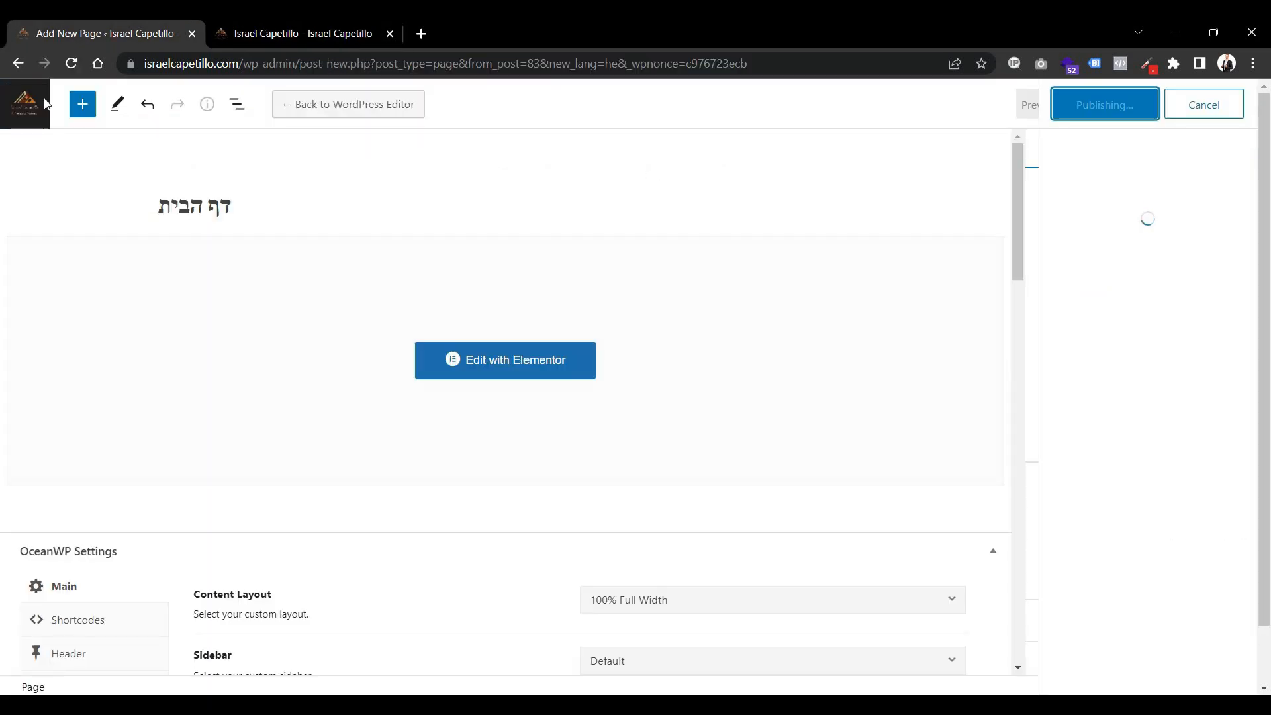
pyautogui.middleClick(19, 103)
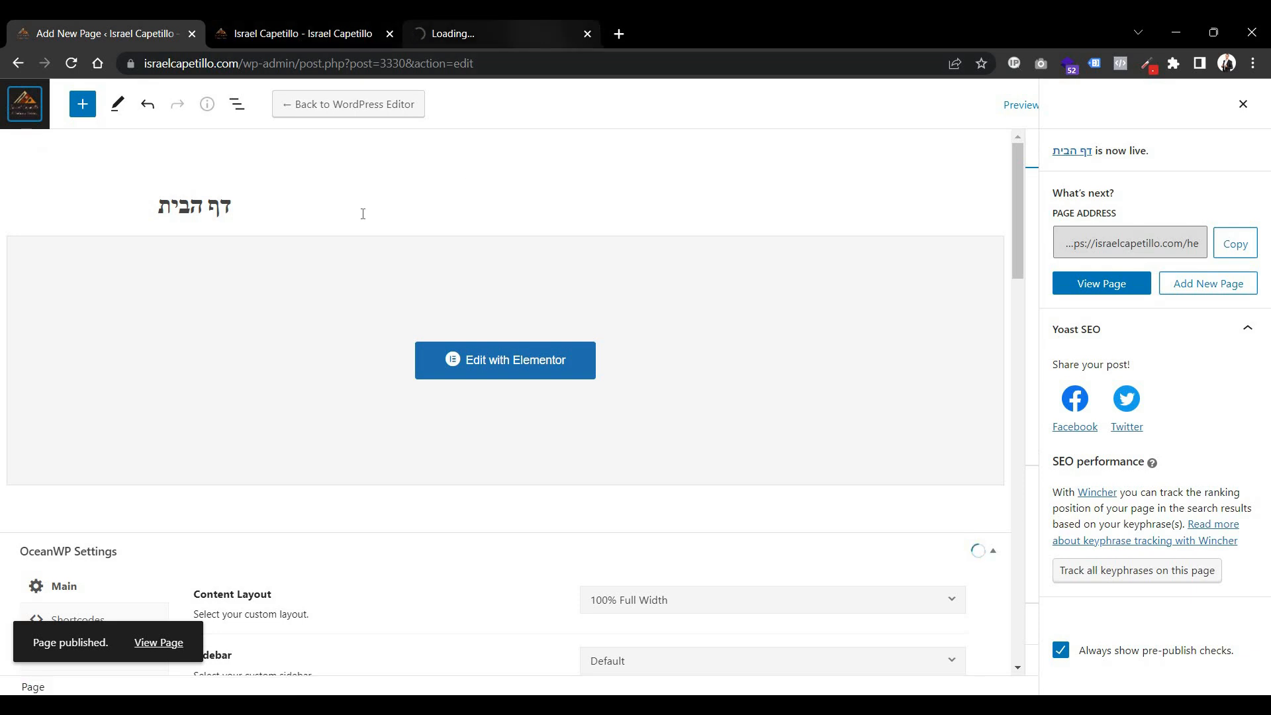
pyautogui.click(498, 26)
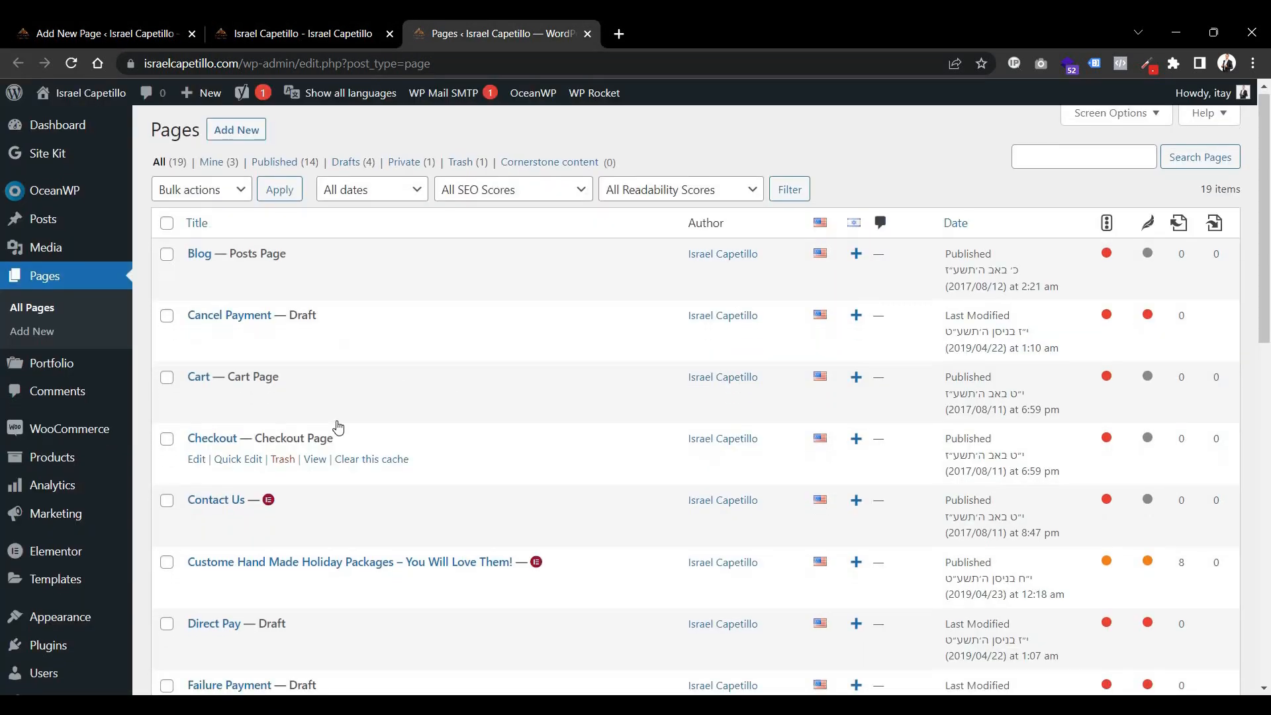
pyautogui.scroll(-7, 335, 426)
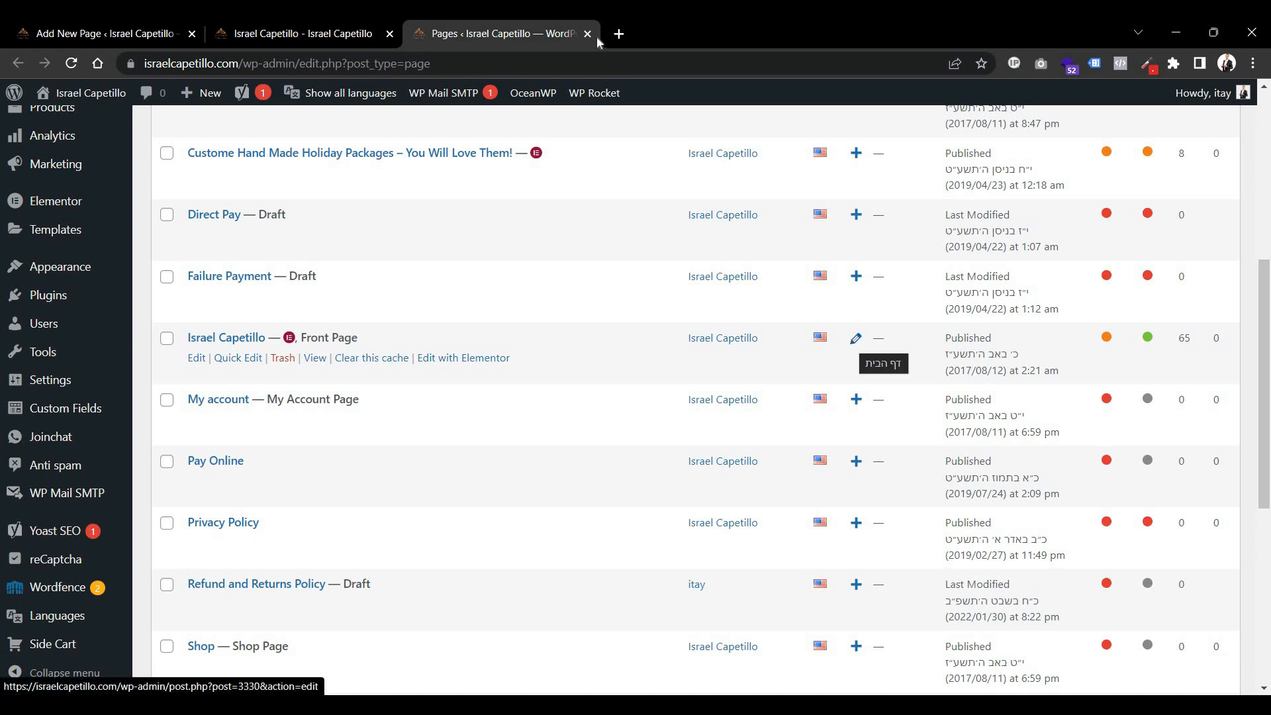
# Open the Hebrew home page editor and preview the page in a new tab.
pyautogui.click(116, 31)
pyautogui.doubleClick(199, 199)
pyautogui.click(198, 209)
pyautogui.tripleClick(196, 219)
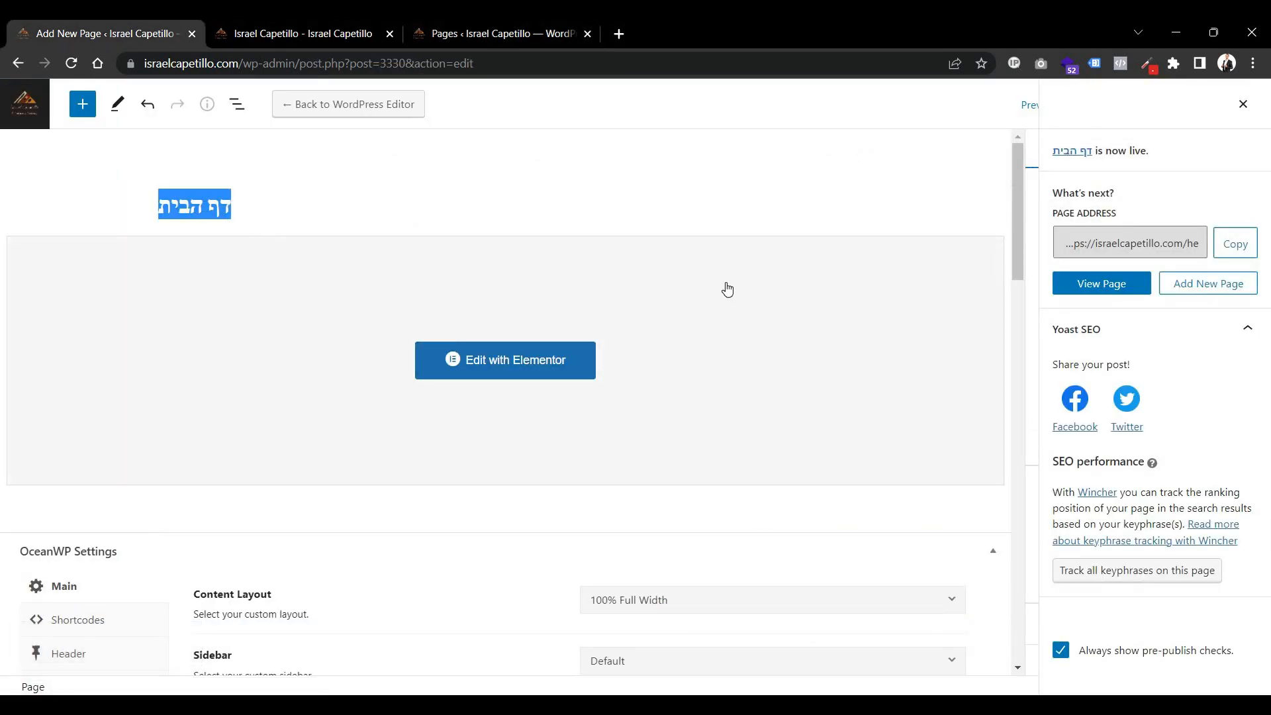
pyautogui.click(1243, 105)
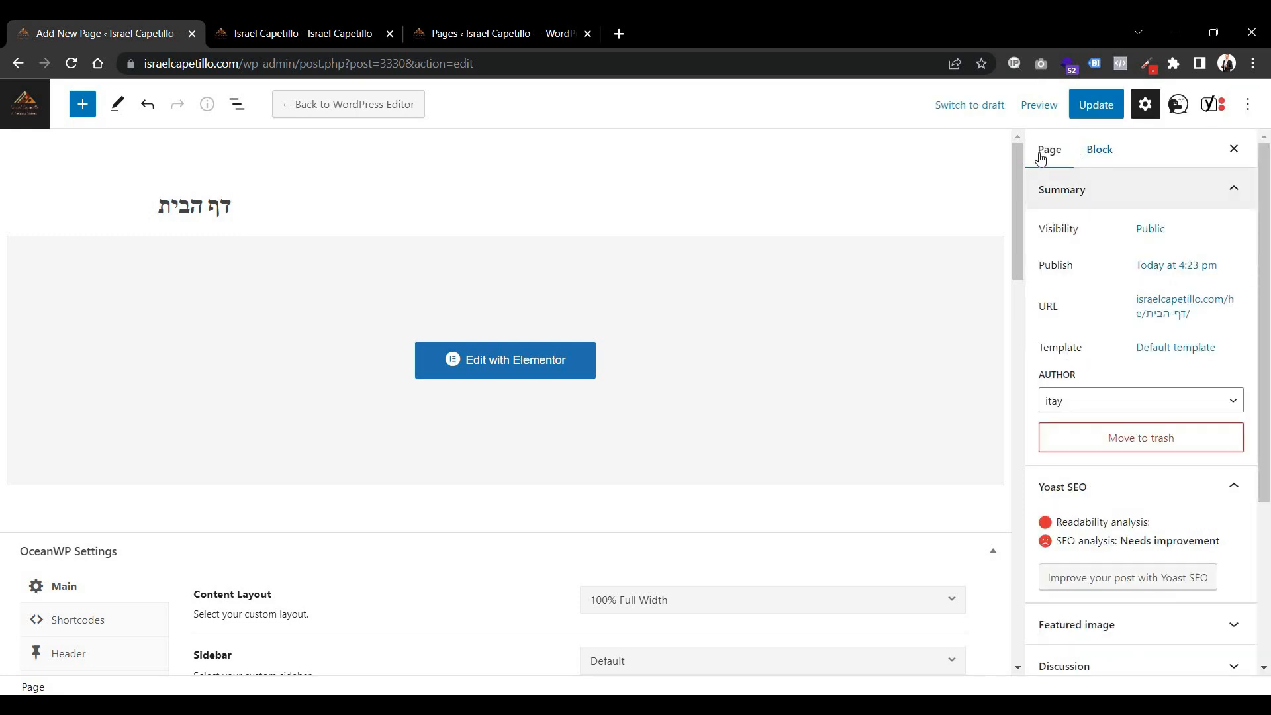
pyautogui.click(1039, 106)
pyautogui.click(917, 268)
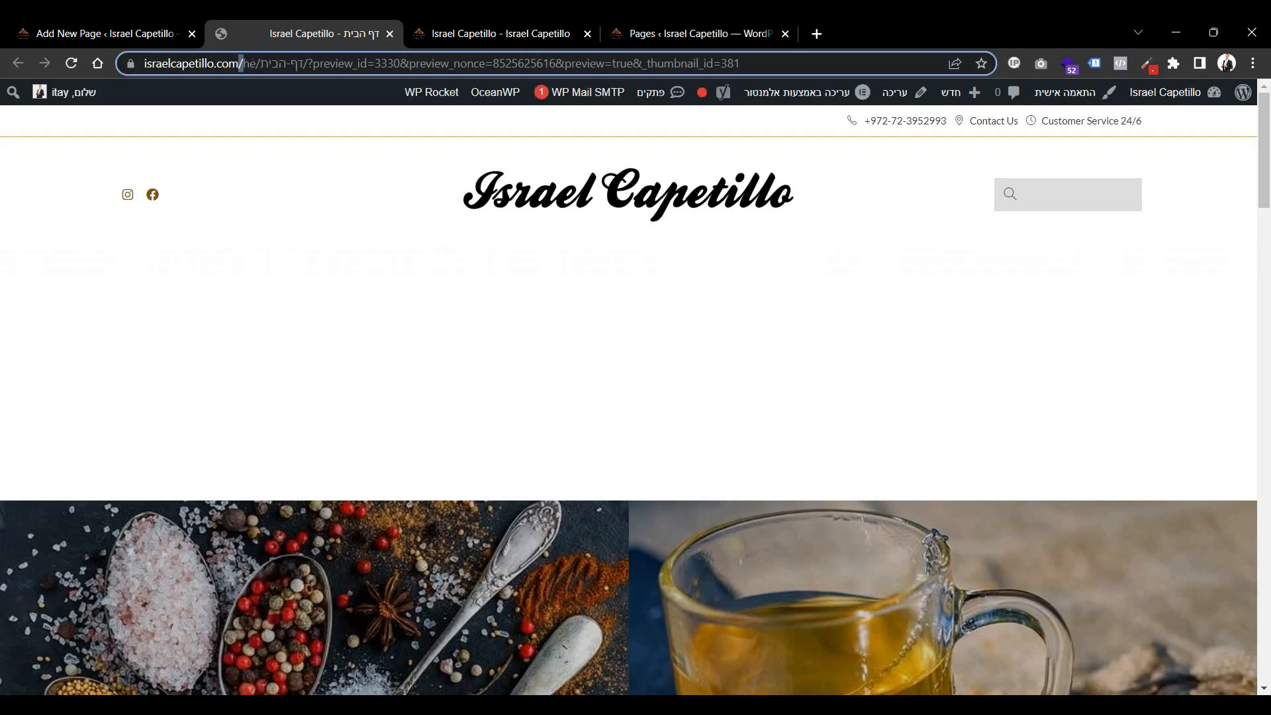
# Scroll through the Hebrew home page preview, then close the preview and page editor tabs.
pyautogui.moveTo(241, 63); pyautogui.dragTo(309, 65)
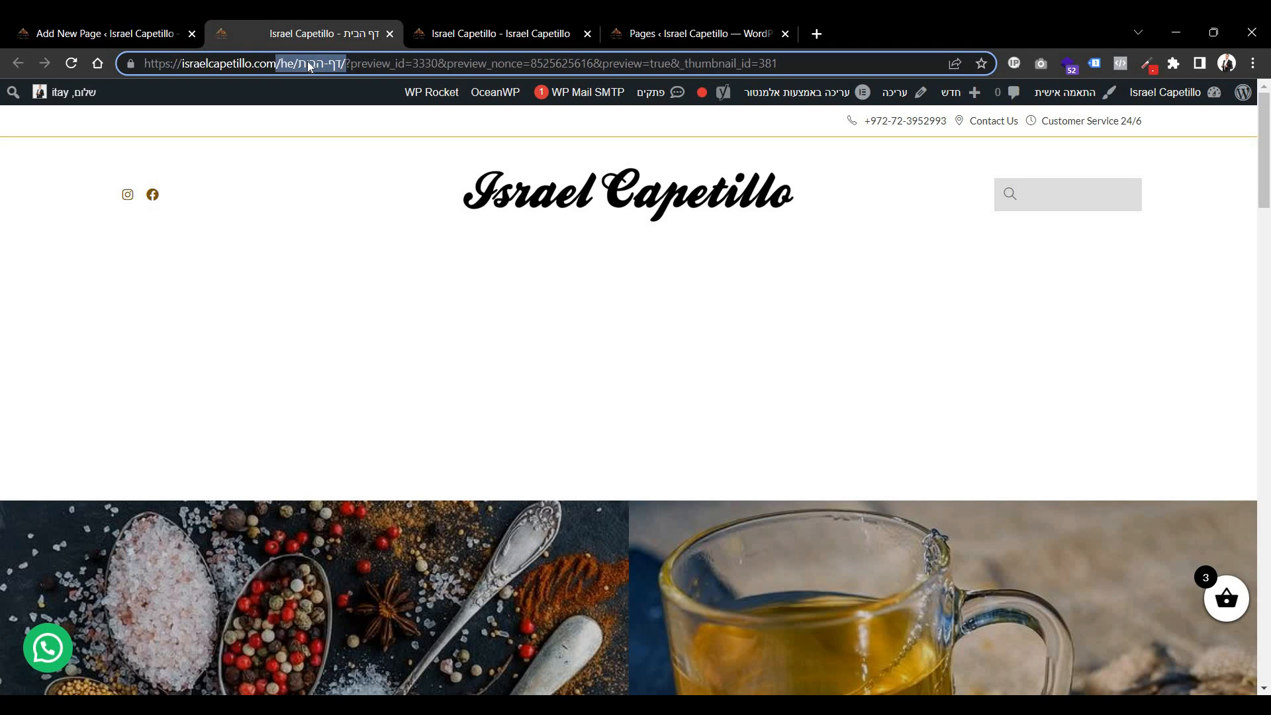
pyautogui.scroll(-5, 511, 364)
pyautogui.click(595, 466)
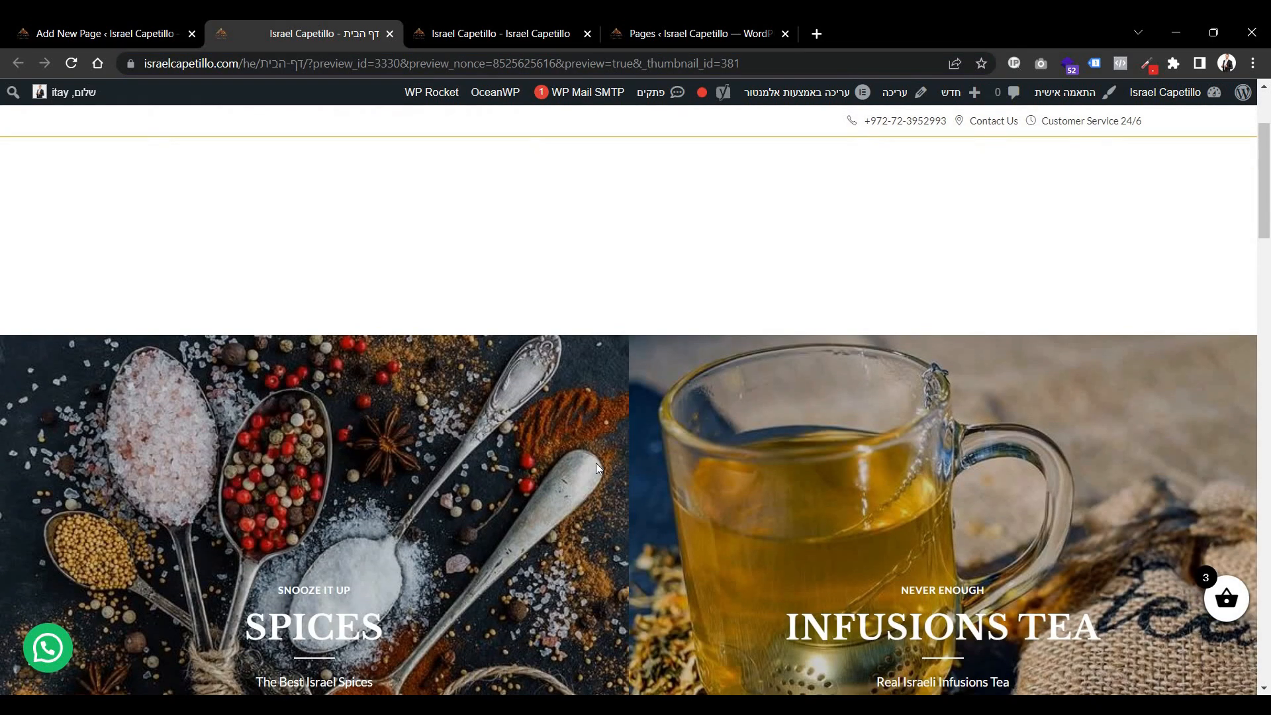
pyautogui.scroll(-9, 599, 464)
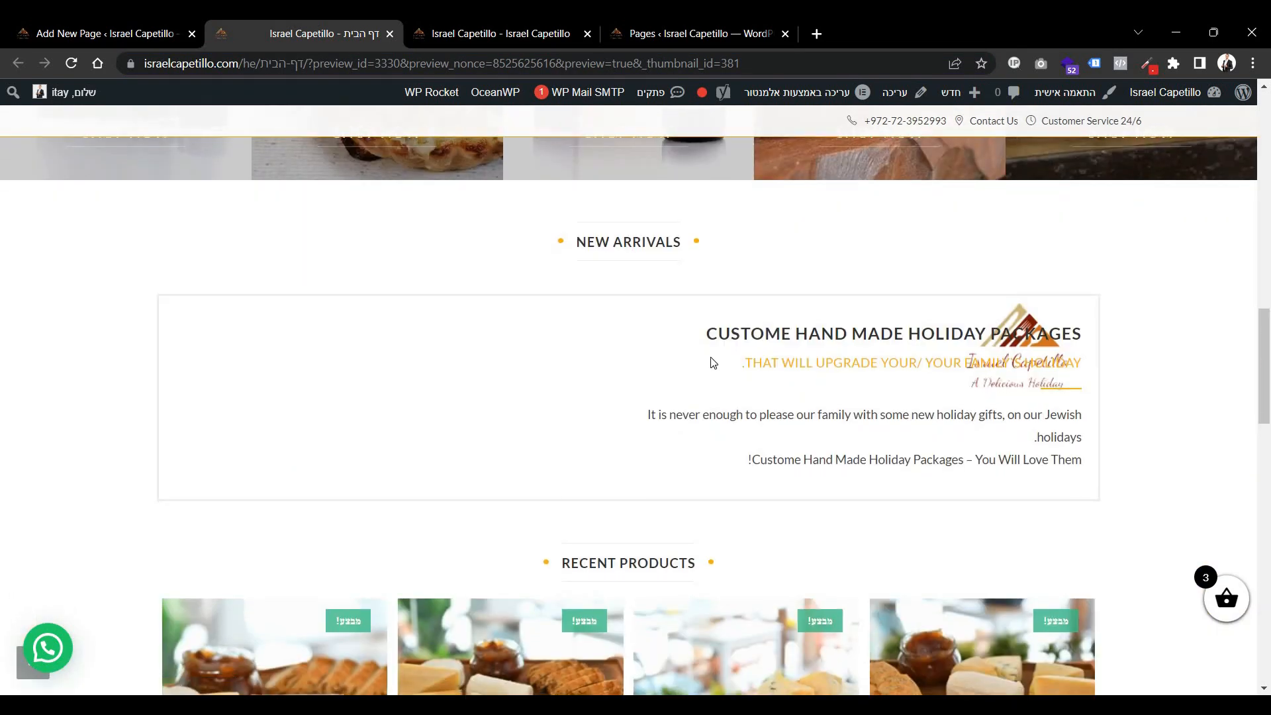
pyautogui.moveTo(731, 334); pyautogui.dragTo(774, 485)
pyautogui.click(776, 487)
pyautogui.scroll(-4, 776, 438)
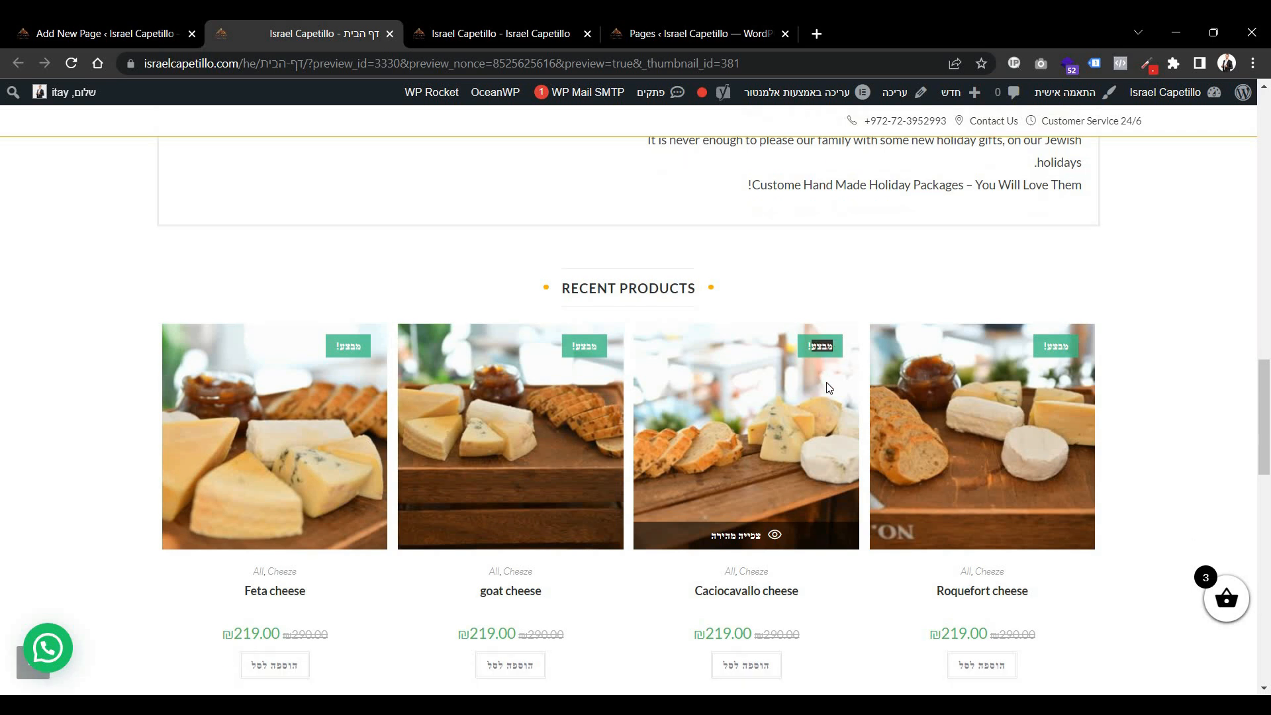
pyautogui.scroll(-4, 828, 379)
pyautogui.tripleClick(672, 366)
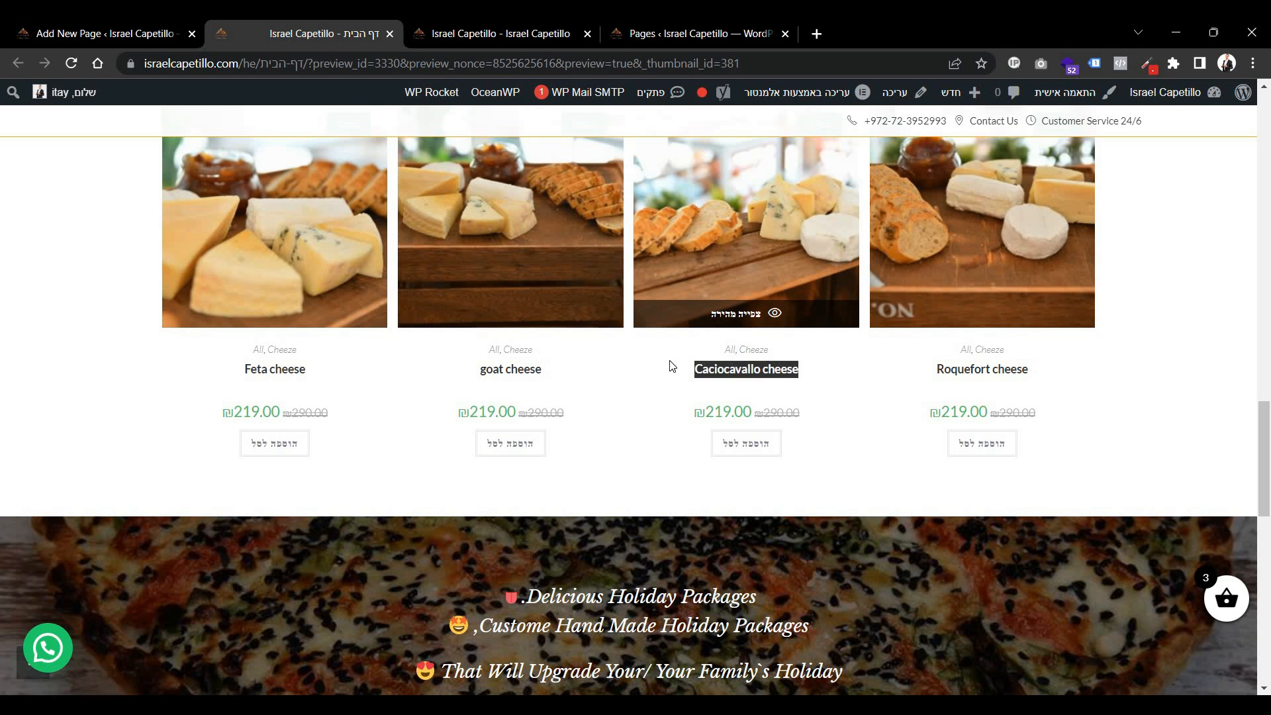
pyautogui.scroll(-5, 641, 331)
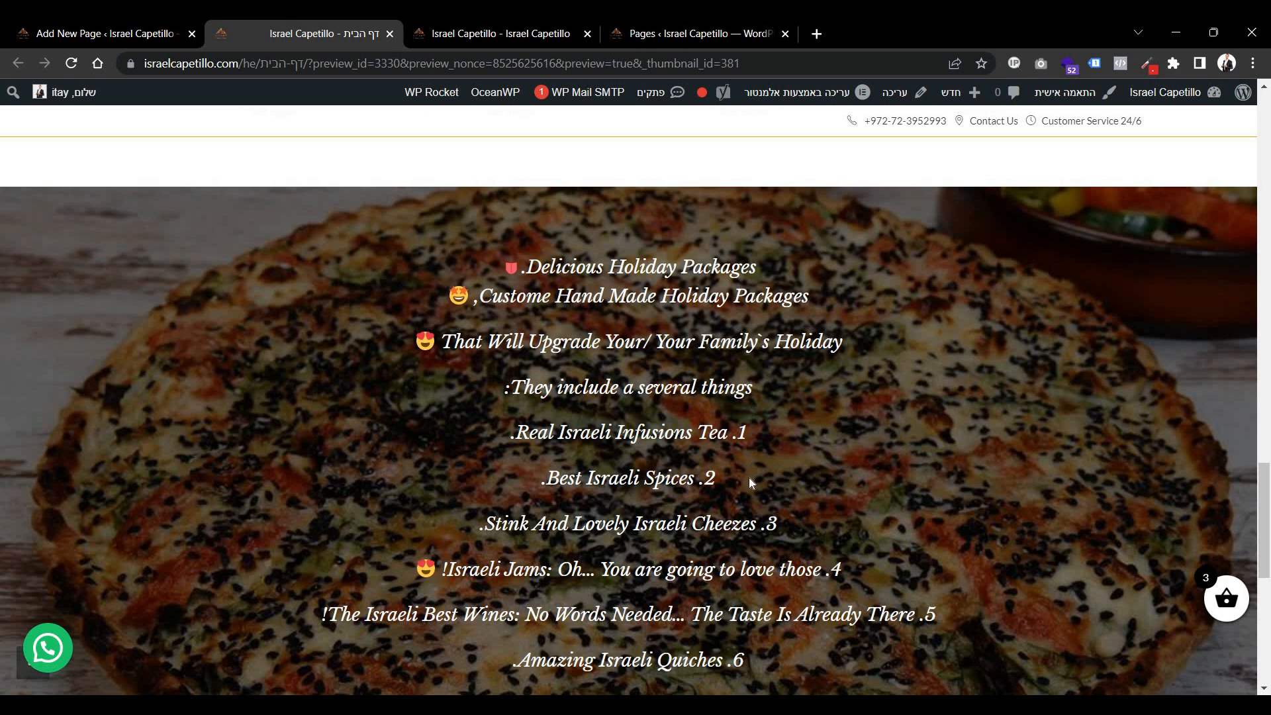
pyautogui.scroll(15, 749, 478)
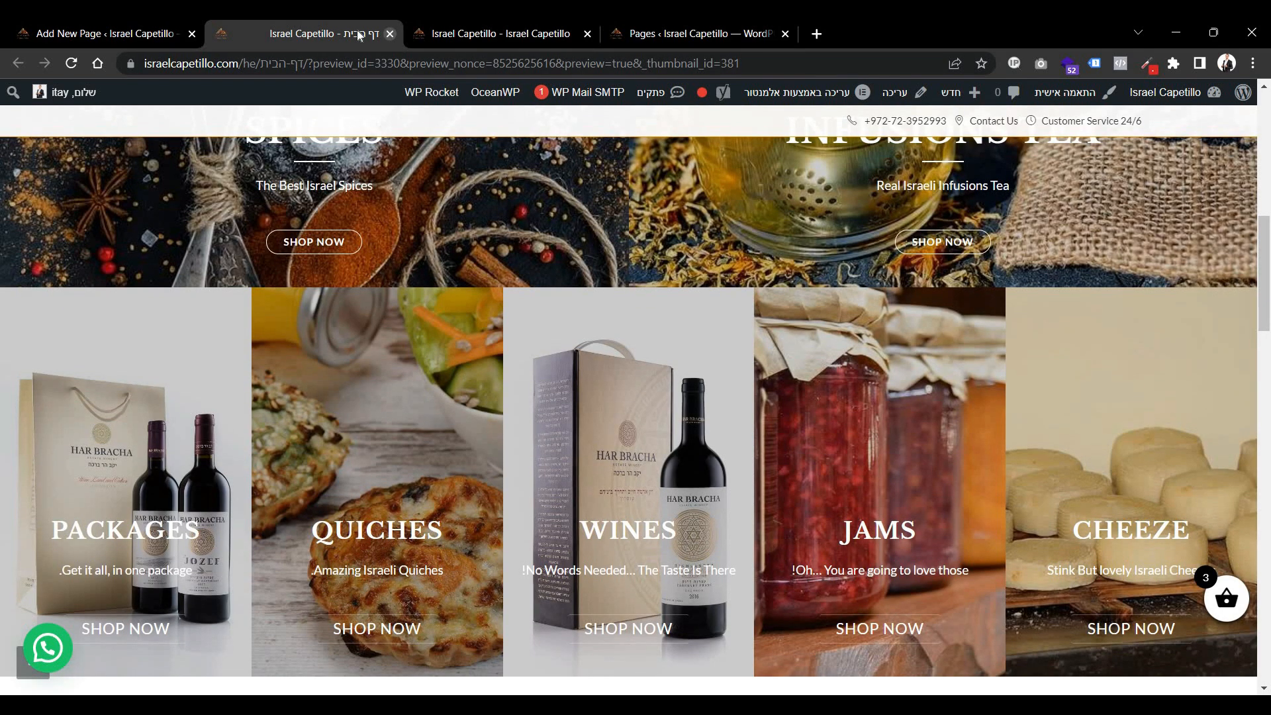
pyautogui.click(390, 34)
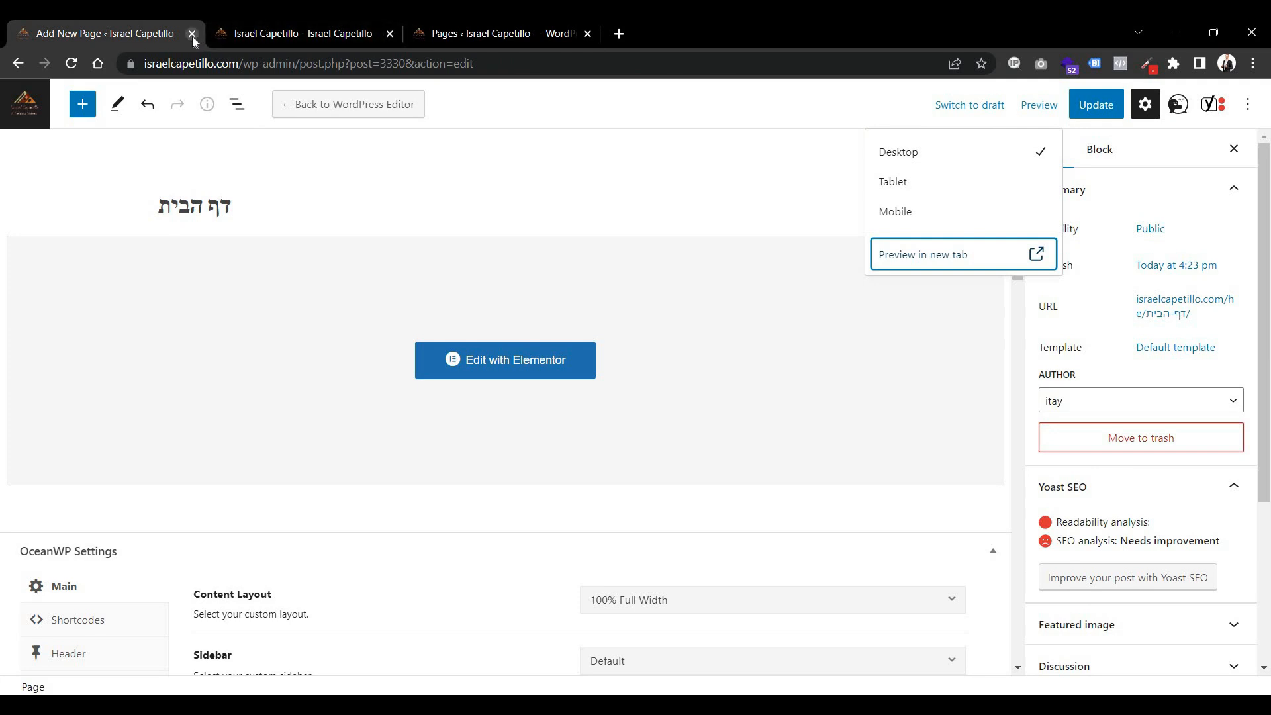
pyautogui.click(192, 35)
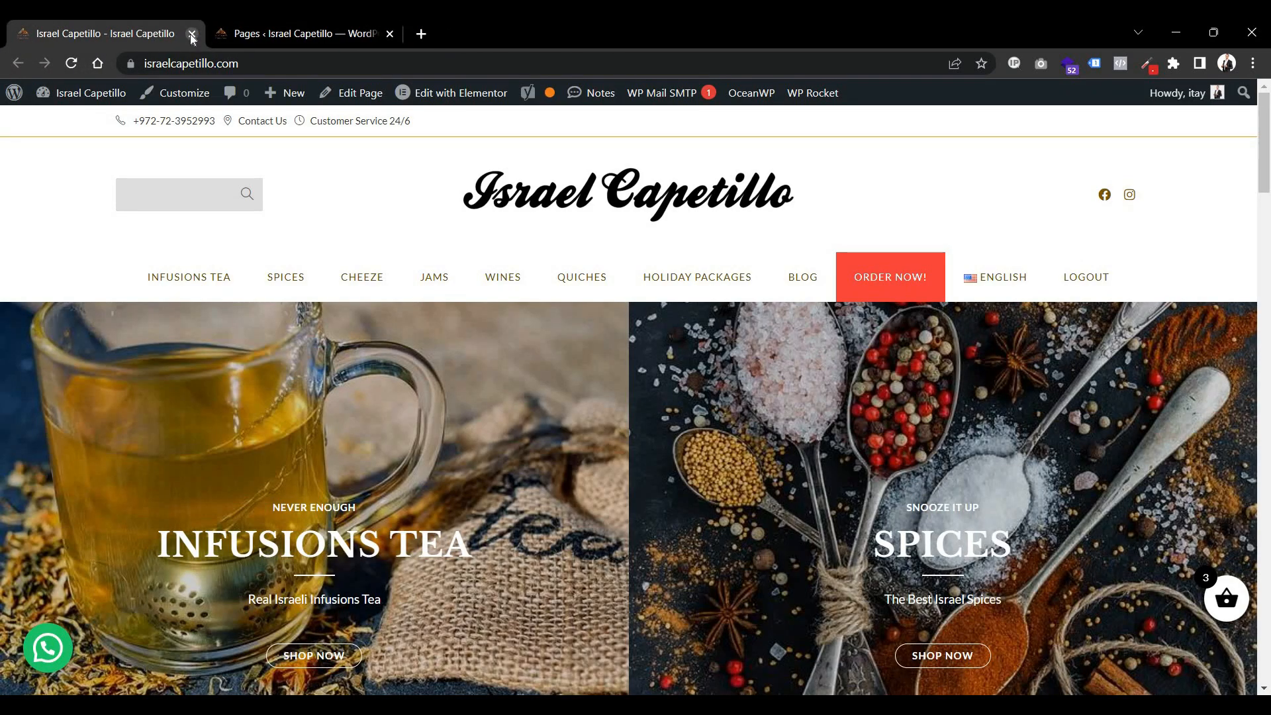